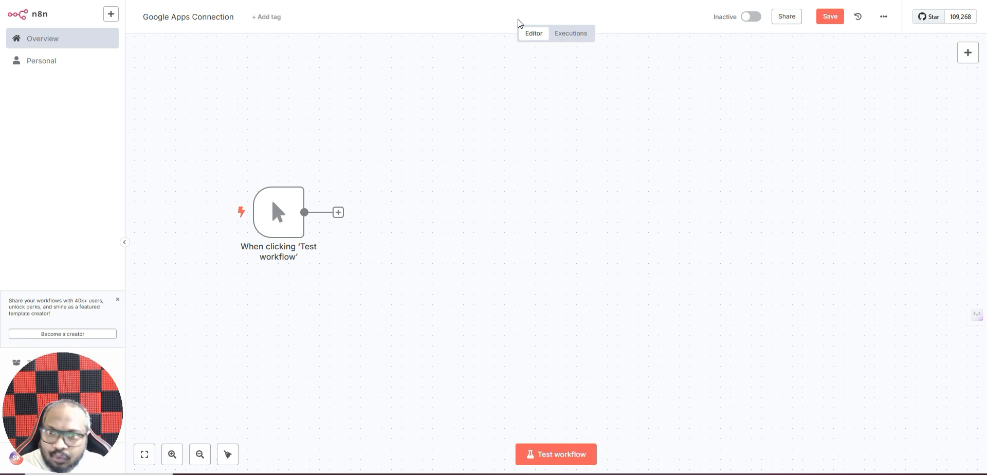
# Step: Add a Gmail 'Get a message' node after the manual trigger
pyautogui.moveTo(255, 191)
pyautogui.moveTo(281, 216)
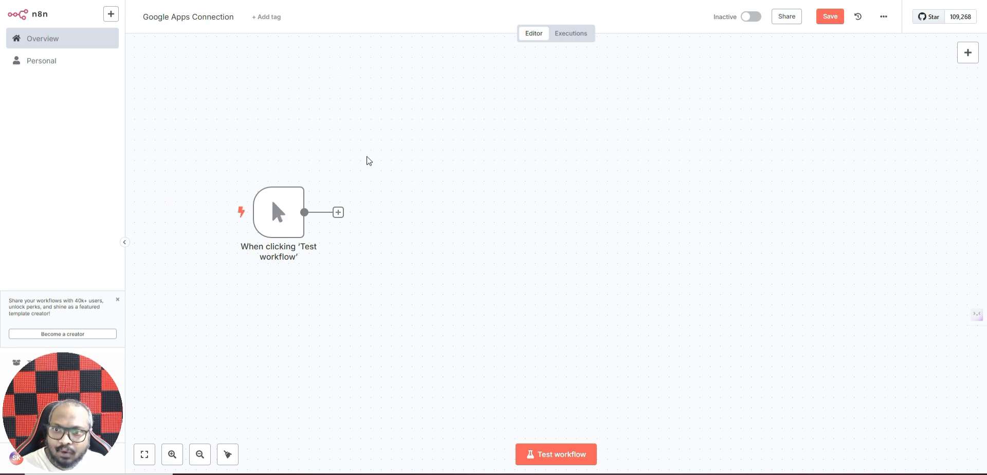
pyautogui.click(338, 212)
pyautogui.click(857, 82)
pyautogui.write('gm')
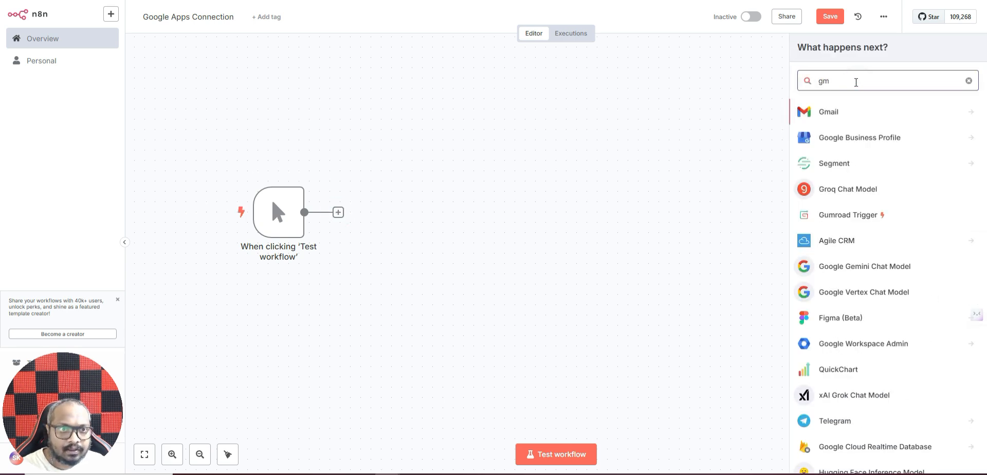
pyautogui.click(847, 115)
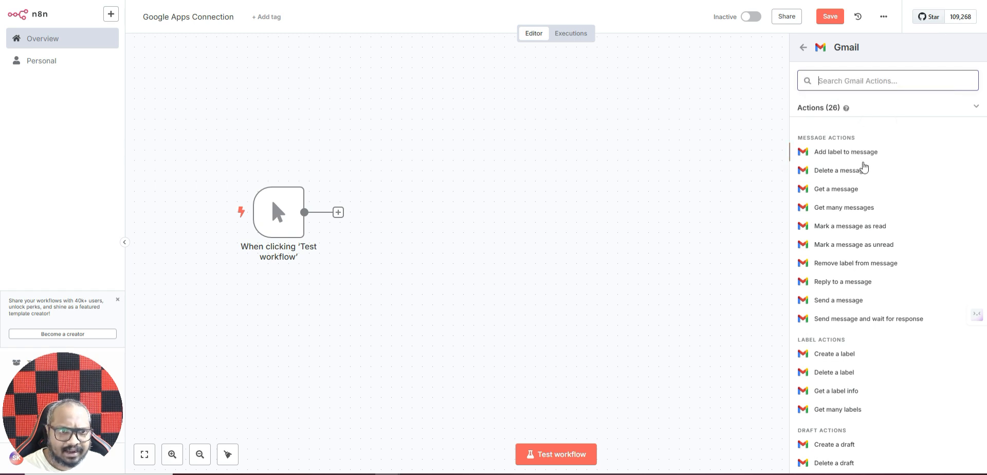
pyautogui.click(850, 189)
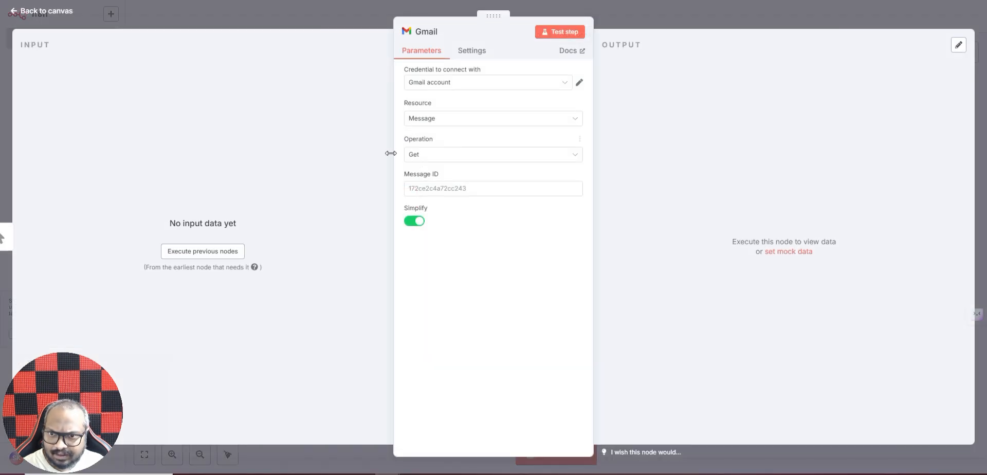
# Step: Open the Gmail node's 'Credential to connect with' choices
pyautogui.click(480, 86)
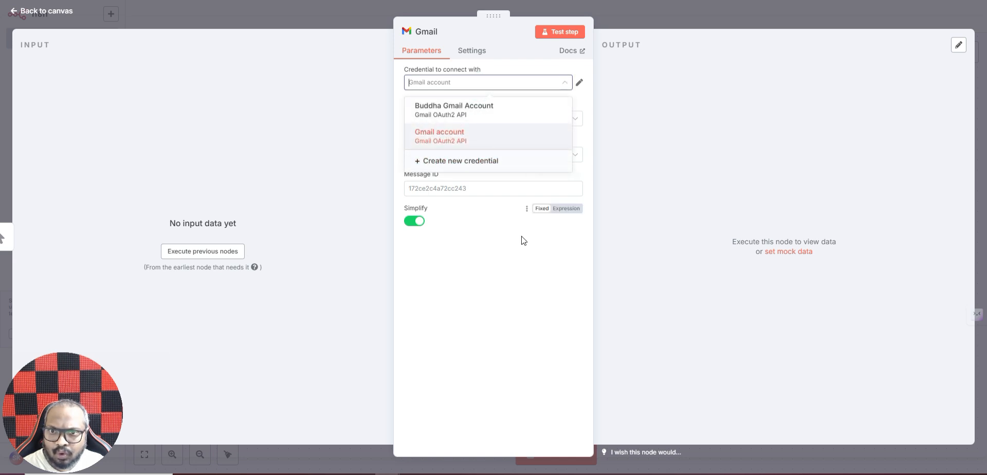
pyautogui.click(496, 237)
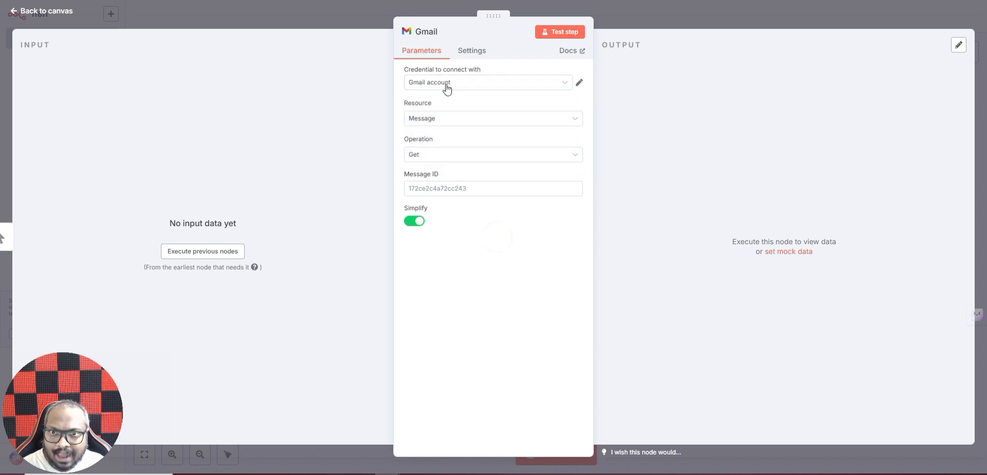
pyautogui.click(451, 83)
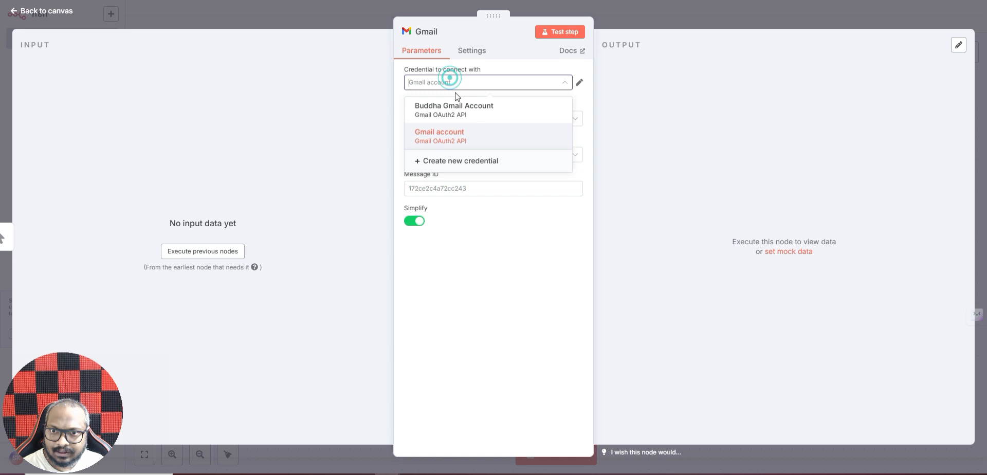
# Step: Create a new Gmail OAuth2 credential and open its Google Cloud Console guide link in a new tab
pyautogui.click(464, 163)
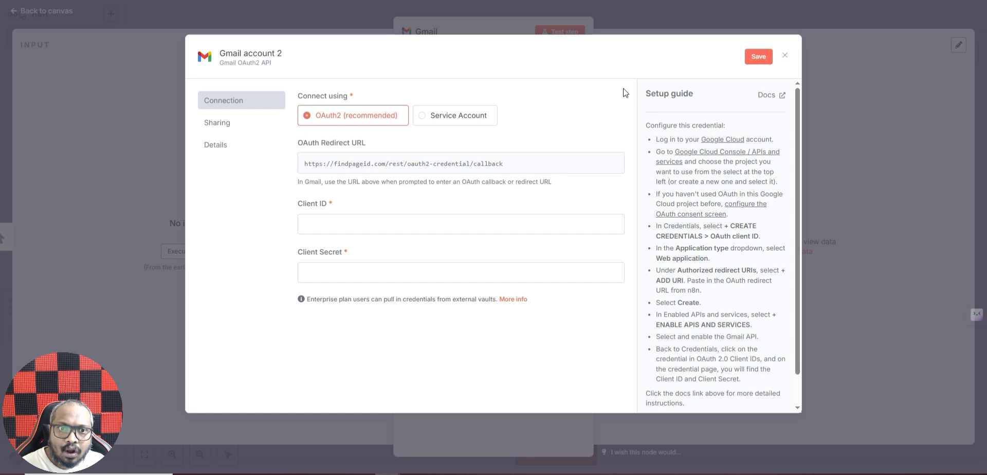
pyautogui.rightClick(720, 143)
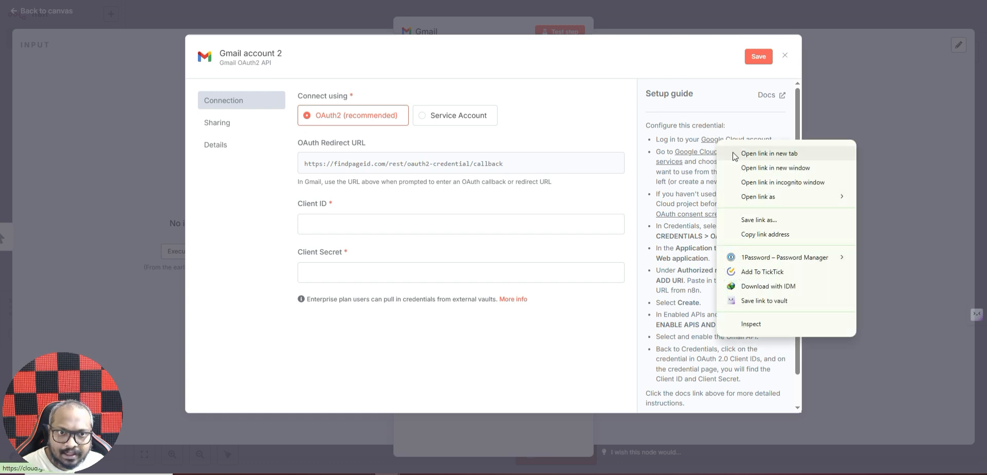
pyautogui.click(736, 154)
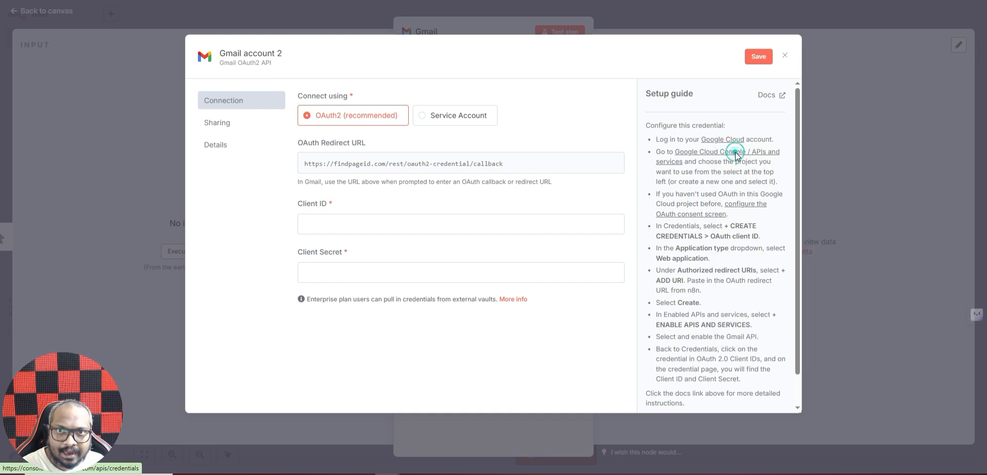
# Step: Go to the Google Cloud Console welcome page in the new tab
pyautogui.click(359, 0)
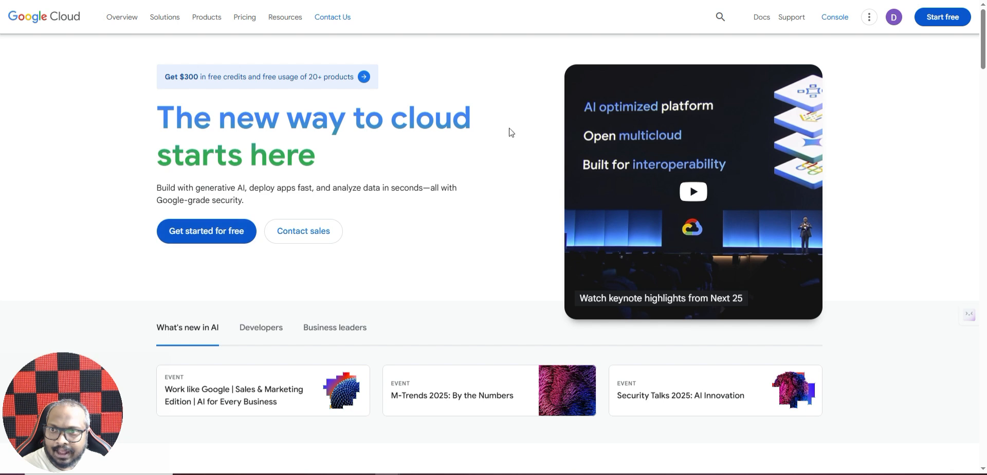
pyautogui.click(836, 20)
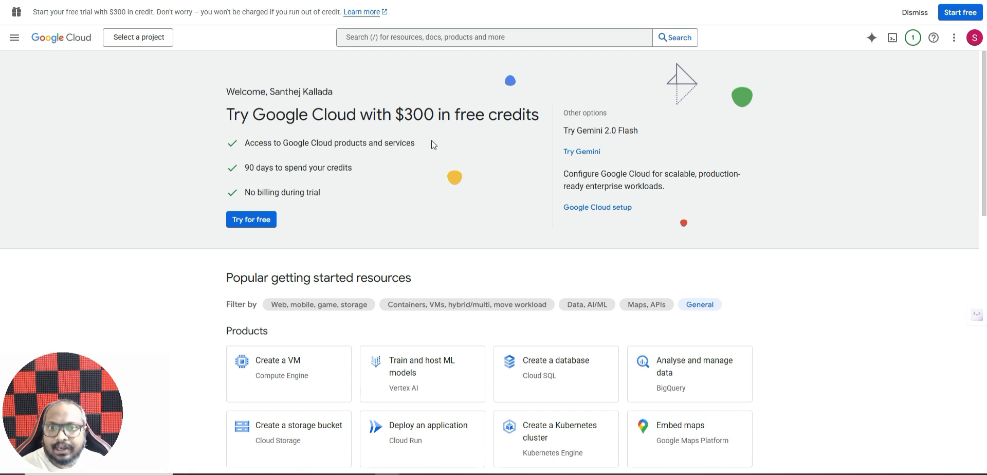
# Step: Create a new Google Cloud project named 'Taskify Labs Google Connector'
pyautogui.click(127, 39)
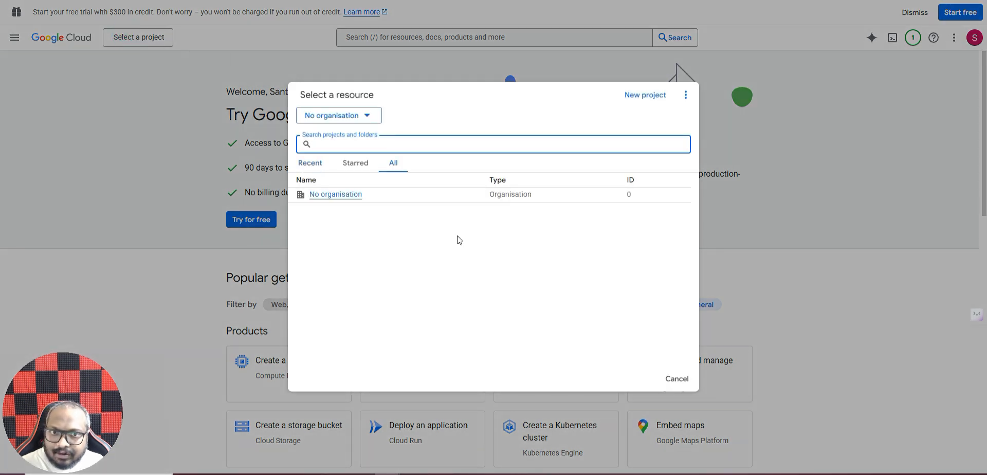
pyautogui.click(639, 97)
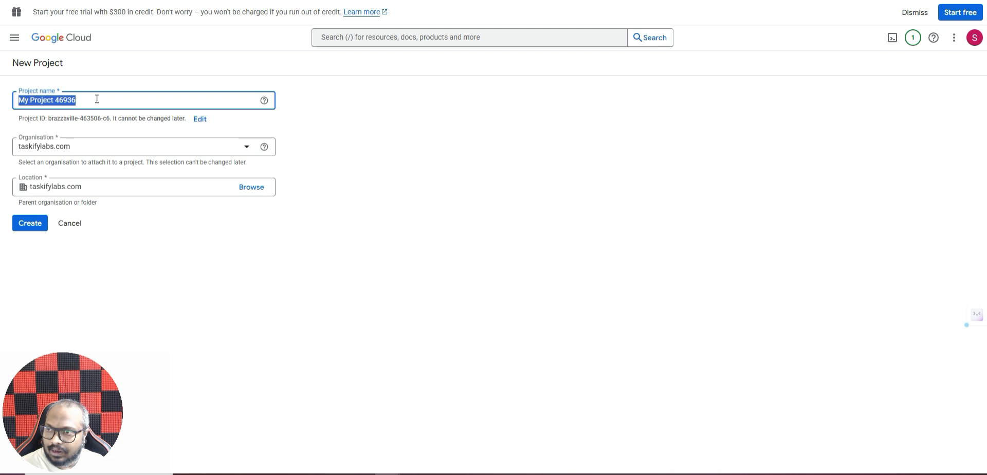
pyautogui.write('Taskify Labs')
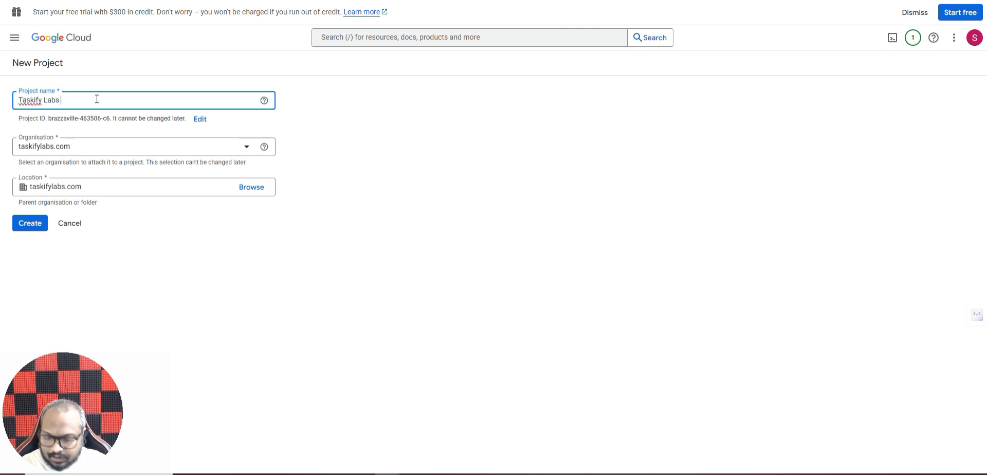
pyautogui.write(' Google Connector')
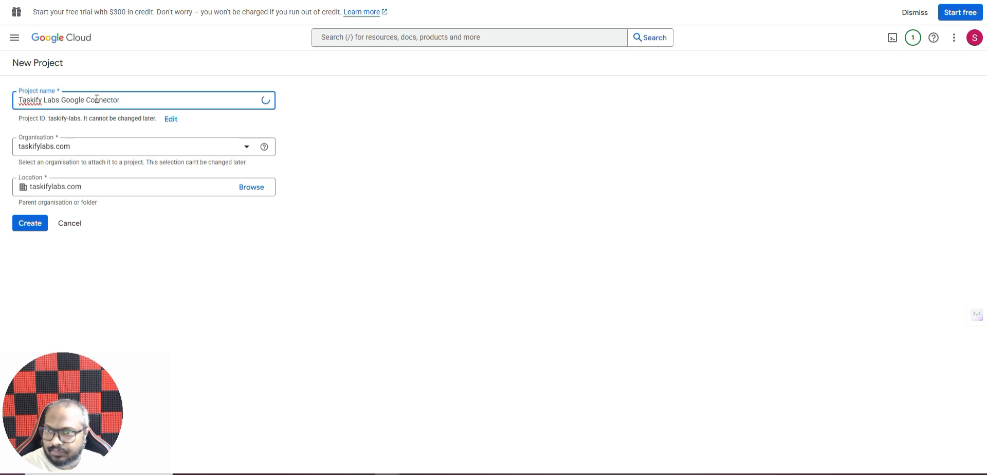
pyautogui.click(511, 213)
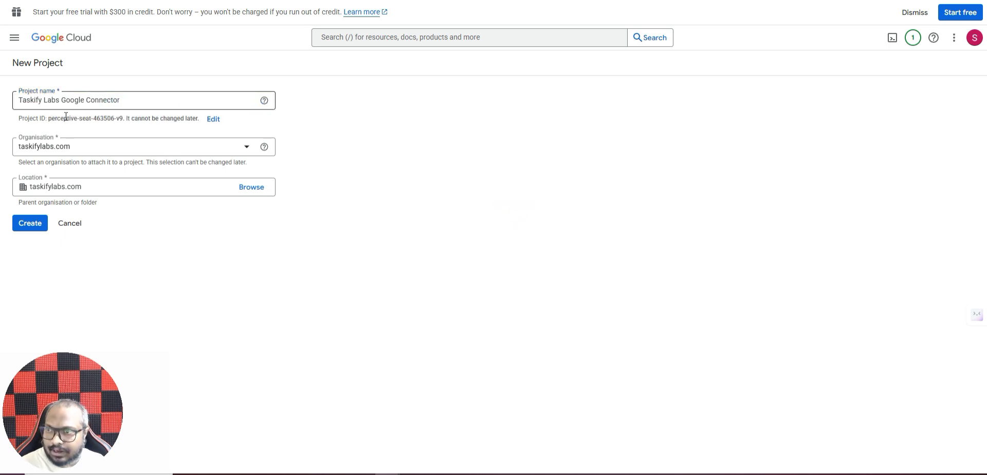
pyautogui.click(28, 226)
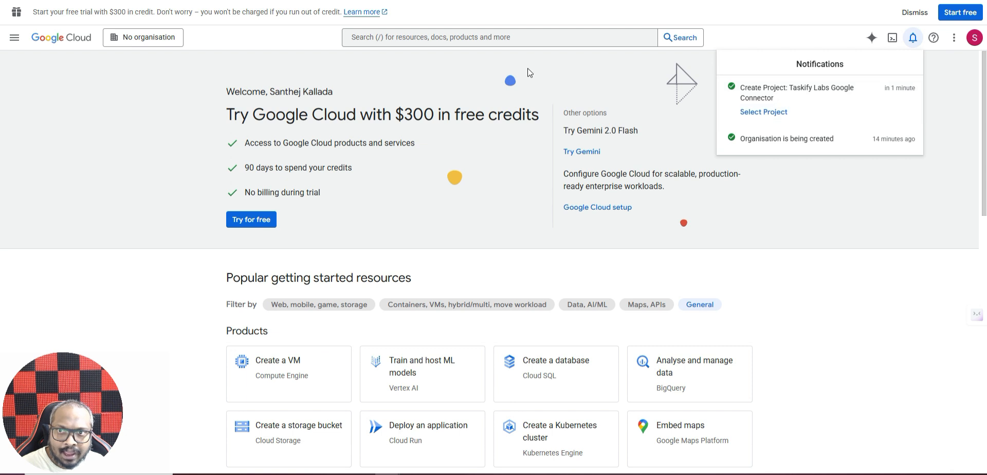
# Step: Switch to the new Taskify Labs Google Connector project from the notifications
pyautogui.click(812, 186)
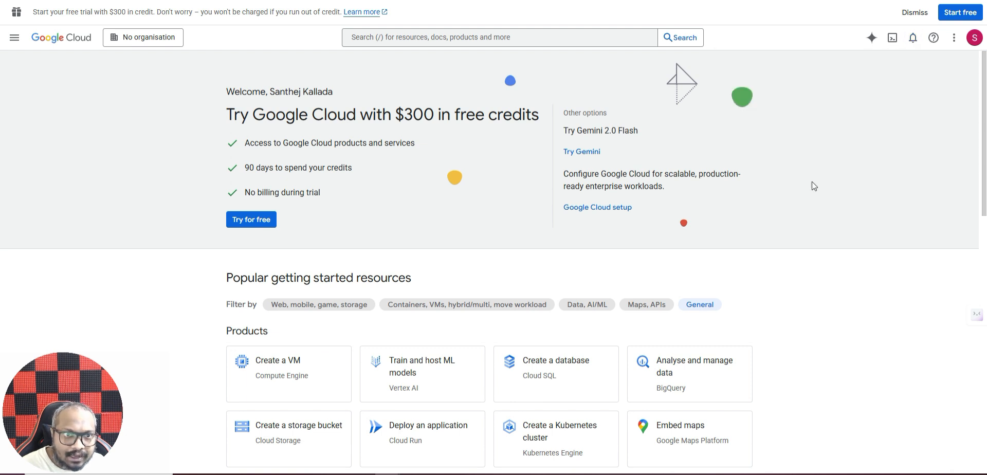
pyautogui.click(911, 39)
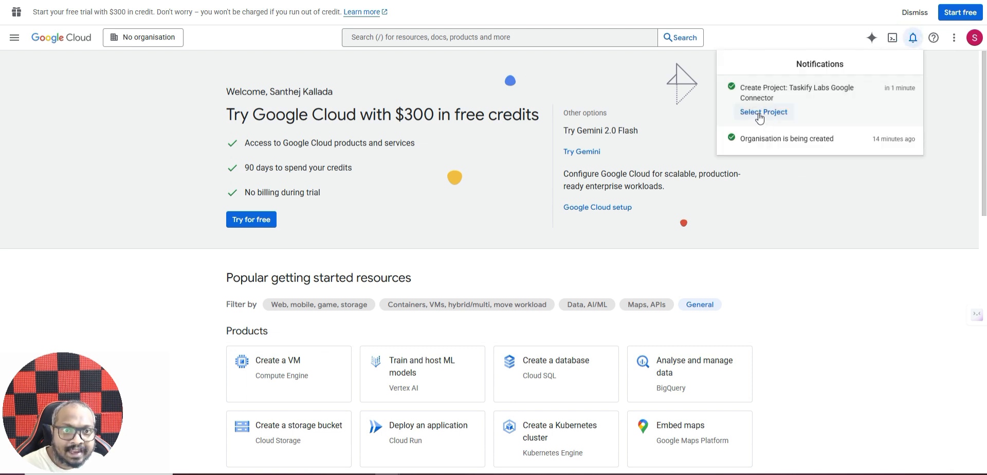
pyautogui.click(763, 112)
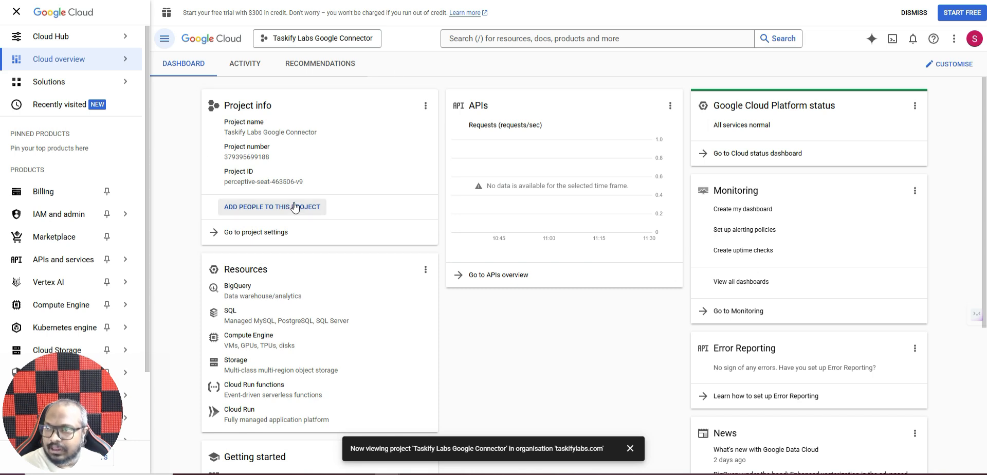
pyautogui.moveTo(115, 259)
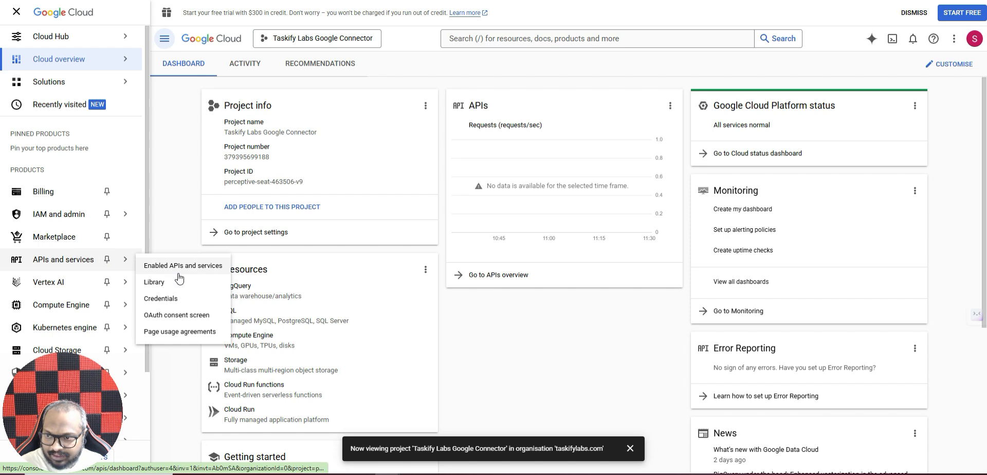
# Step: Start the Google auth platform setup with app name 'Taskify Labs Googel Connector'
pyautogui.click(177, 322)
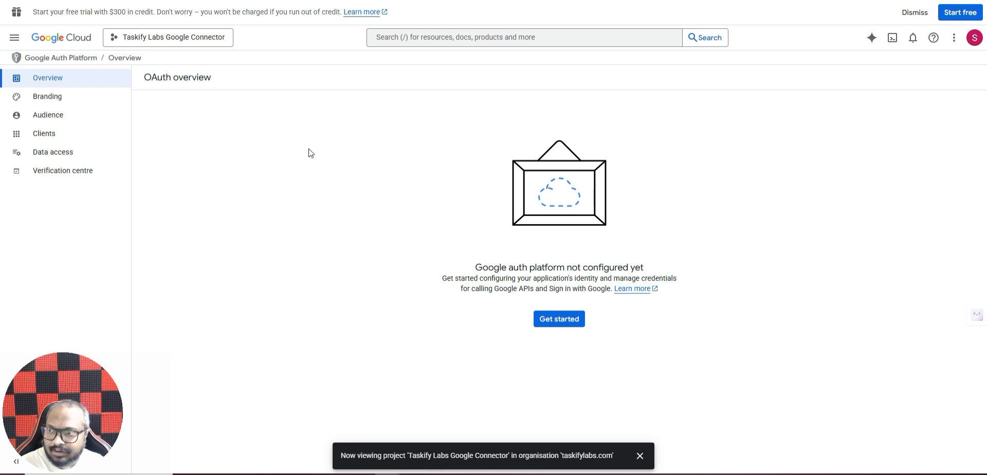
pyautogui.click(564, 325)
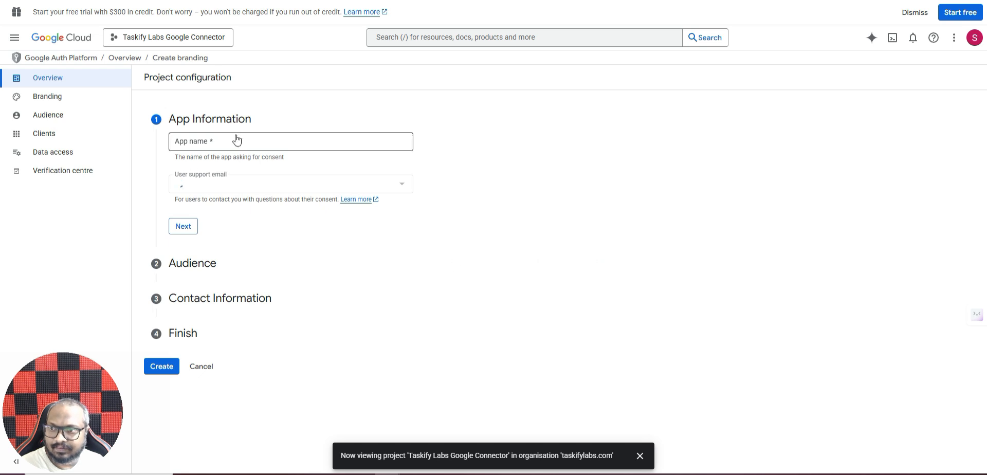
pyautogui.click(218, 139)
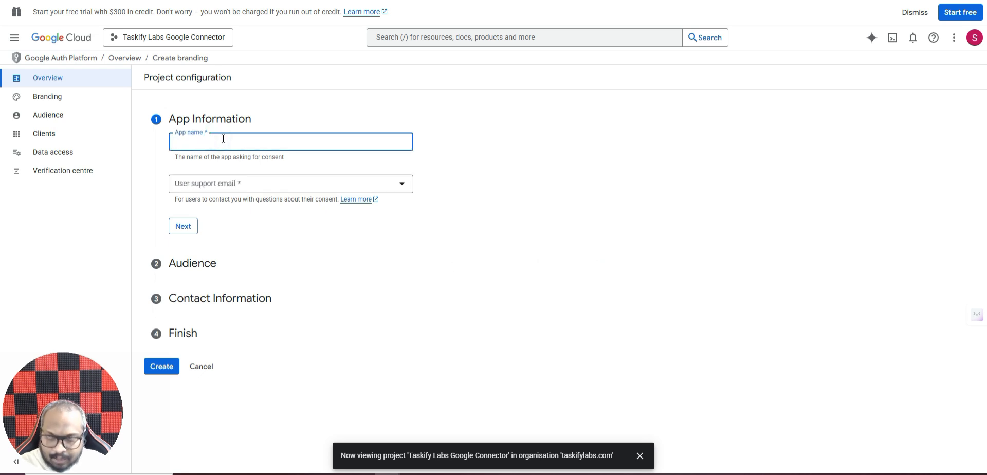
pyautogui.write('Taskify Labs')
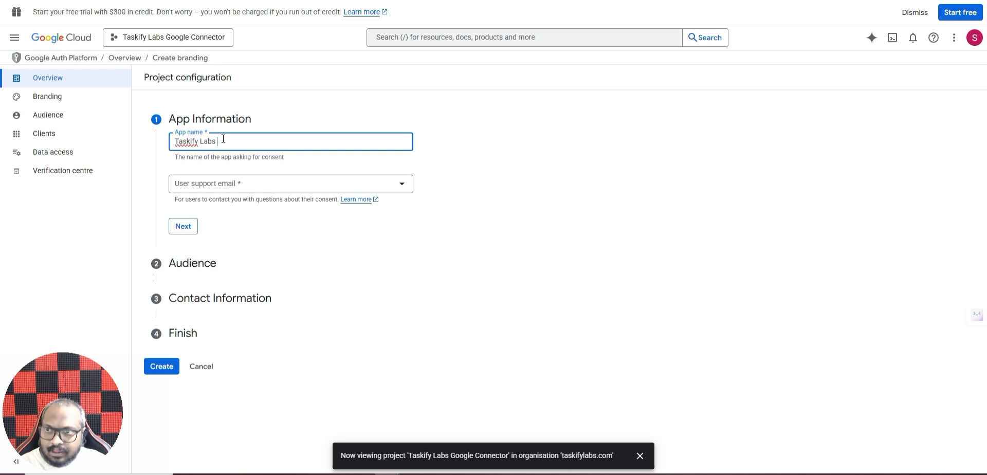
pyautogui.write(' Googel Connector')
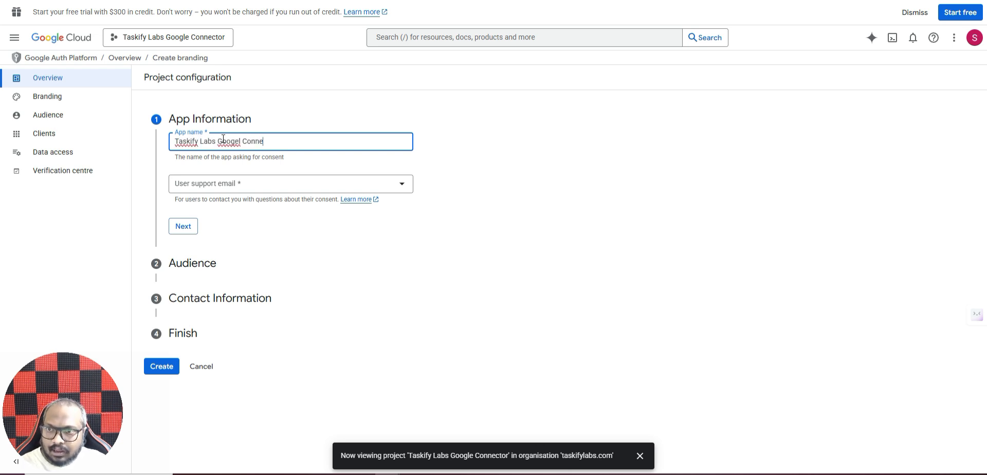
# Step: Set the account's own address as user support email and continue to Audience
pyautogui.click(234, 191)
pyautogui.click(447, 176)
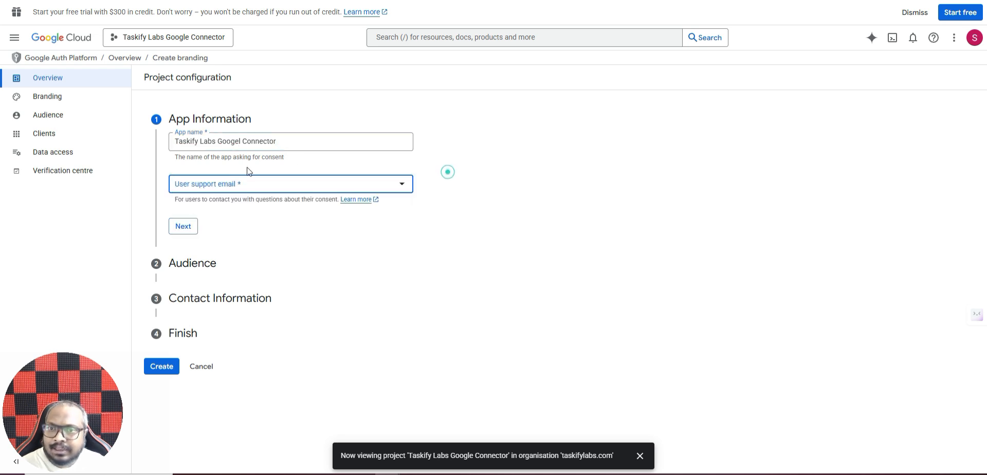
pyautogui.click(209, 190)
pyautogui.click(208, 188)
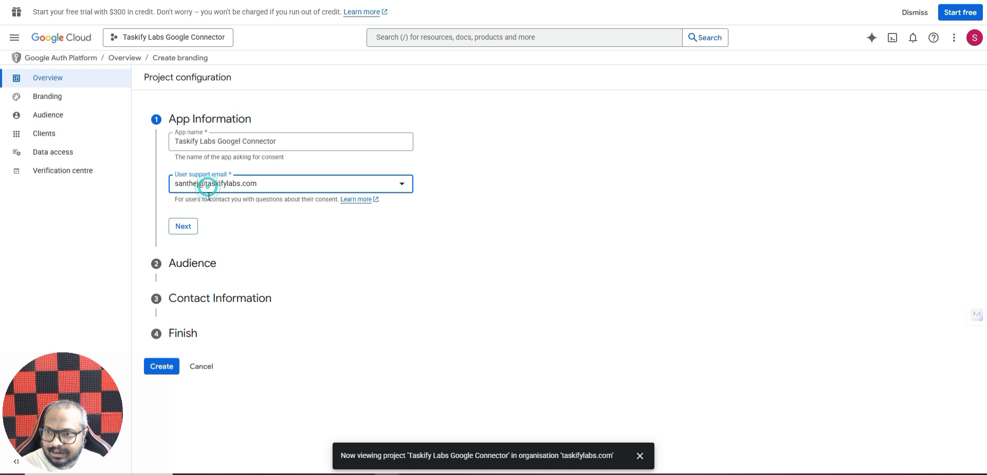
pyautogui.click(184, 227)
pyautogui.click(392, 153)
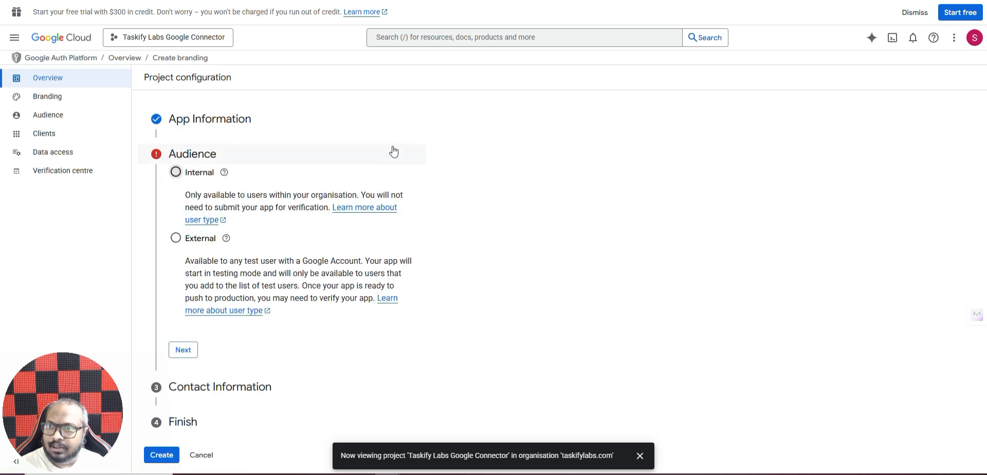
# Step: Set the audience to Internal and enter the contact email address
pyautogui.click(176, 173)
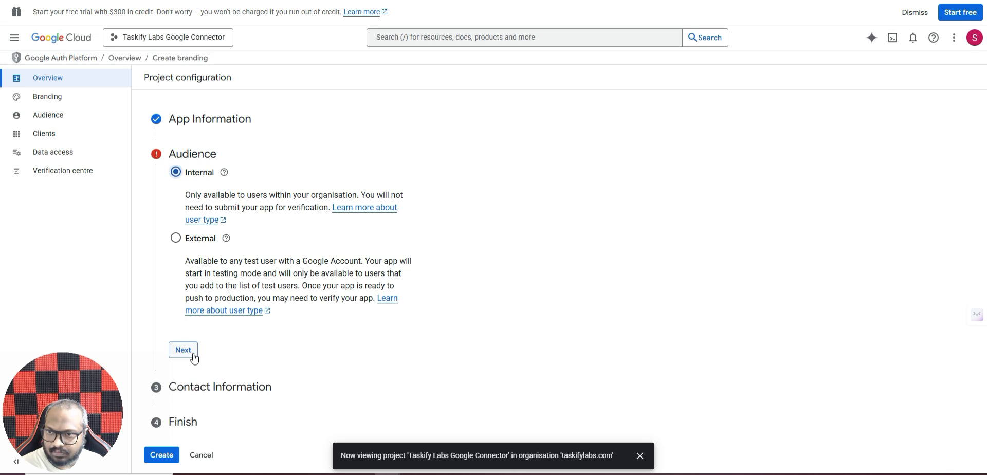
pyautogui.click(183, 350)
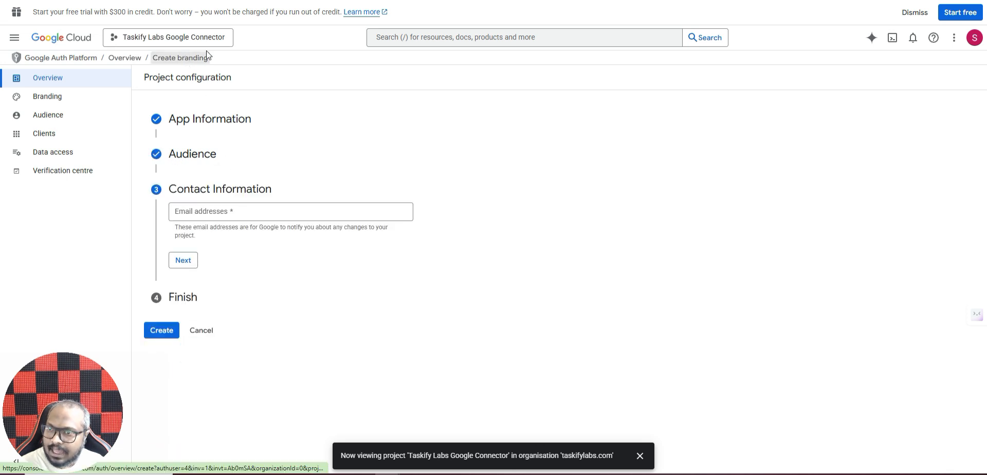
pyautogui.click(207, 218)
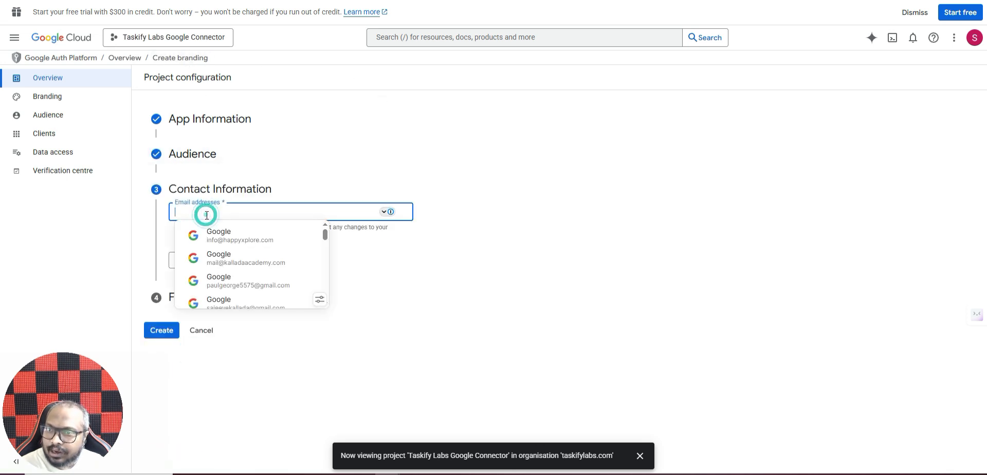
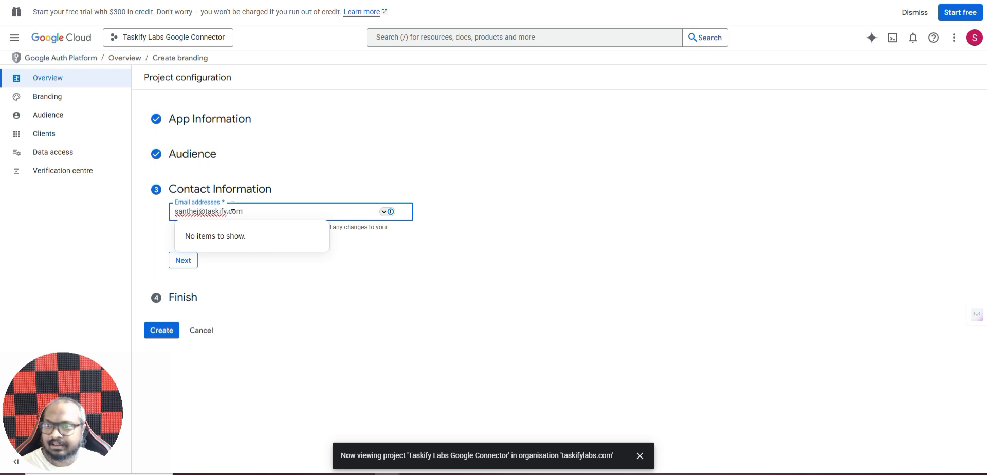
pyautogui.click(577, 207)
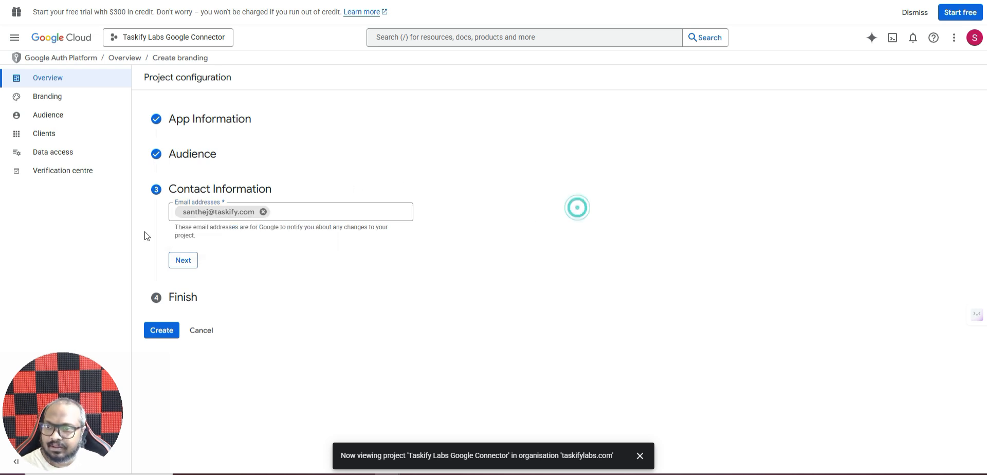
# Step: Accept the Google API Services User Data Policy and create the OAuth configuration
pyautogui.click(183, 261)
pyautogui.click(176, 242)
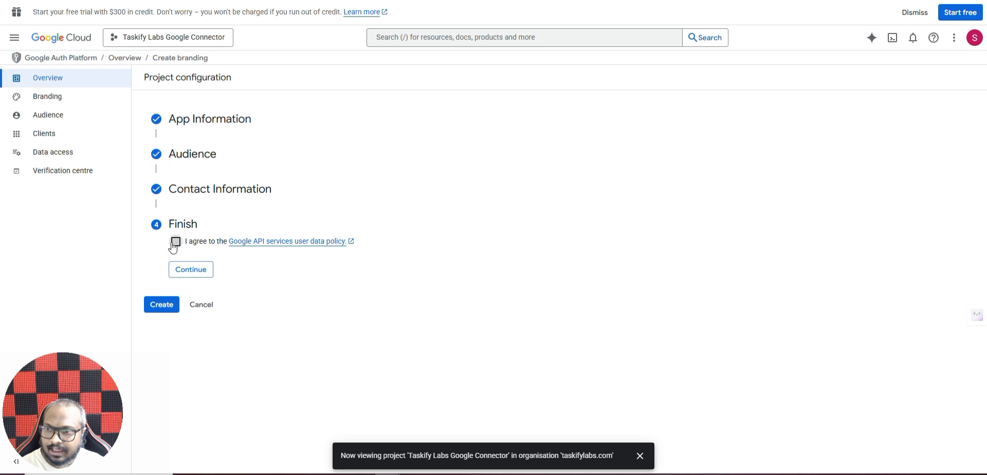
pyautogui.click(192, 268)
pyautogui.click(162, 259)
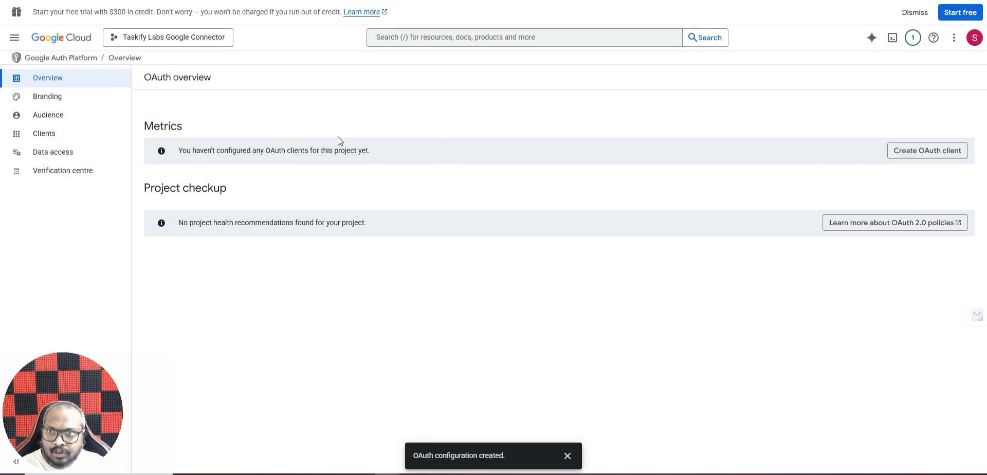
# Step: Reselect the Taskify Labs Google Connector project and go to APIs and services Credentials
pyautogui.click(71, 43)
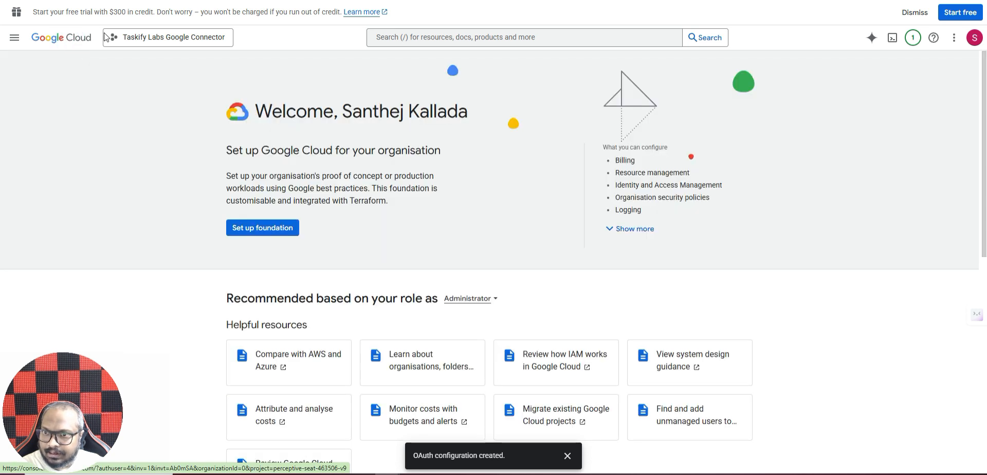
pyautogui.click(171, 37)
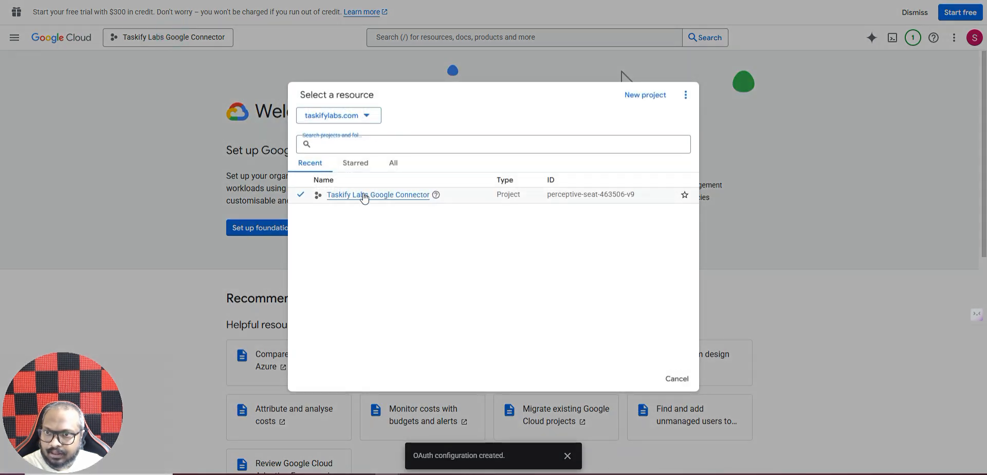
pyautogui.click(363, 195)
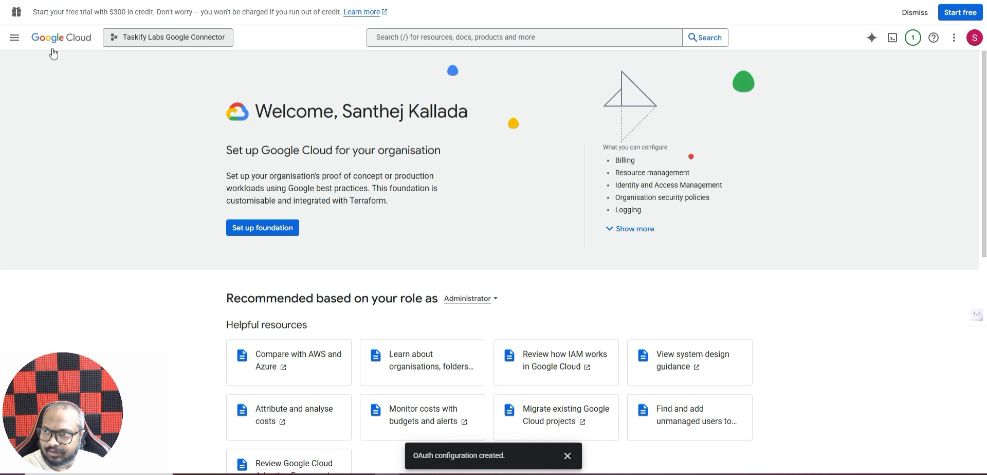
pyautogui.click(15, 37)
pyautogui.moveTo(119, 214)
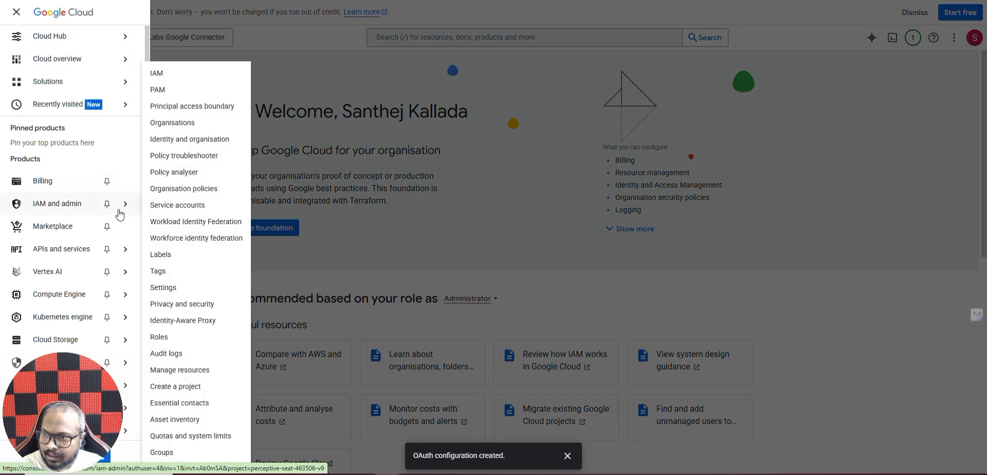
pyautogui.moveTo(121, 252)
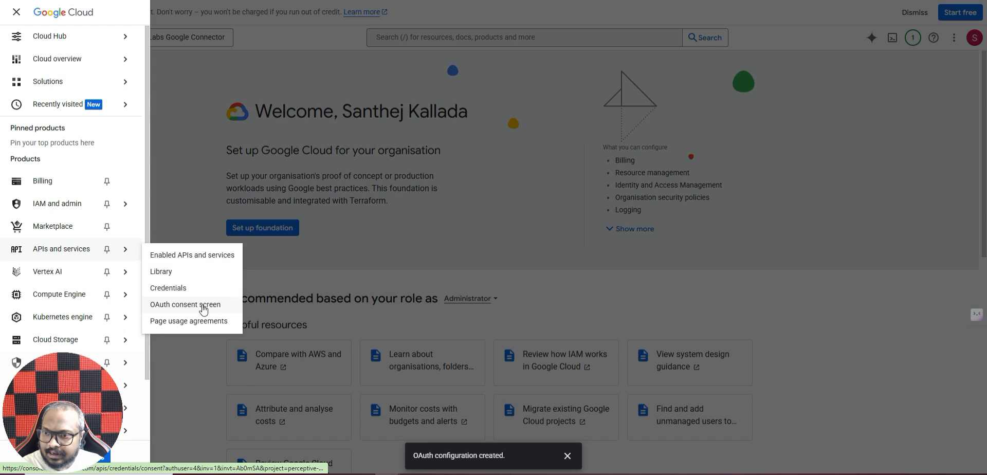
pyautogui.click(183, 291)
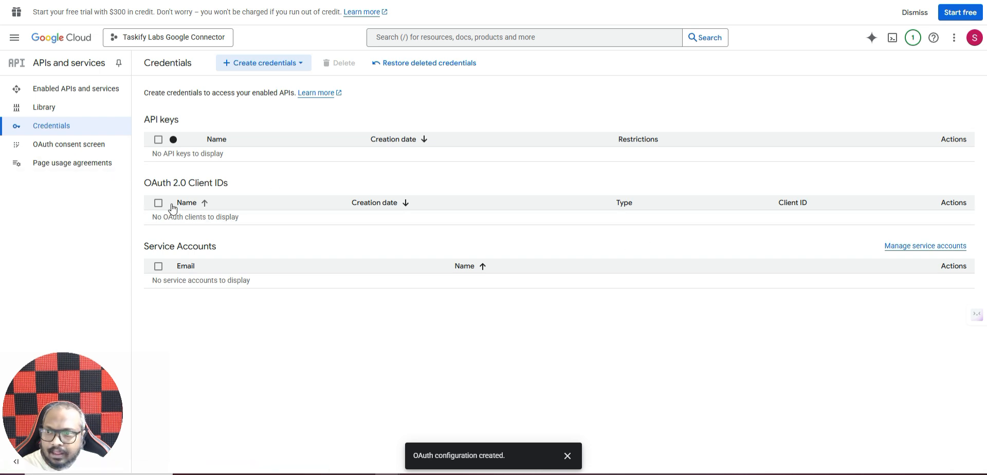
# Step: Start a new OAuth client ID of type Web application, keeping the name Web client 1
pyautogui.click(271, 63)
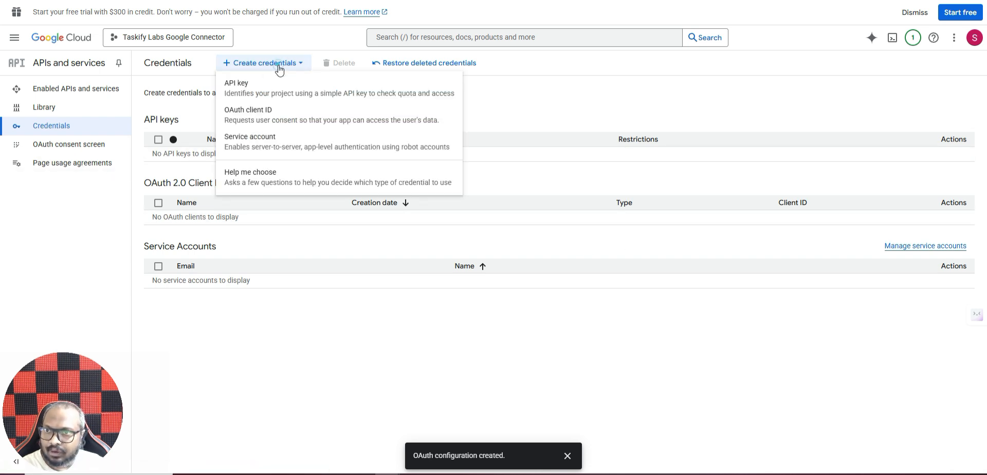
pyautogui.click(239, 119)
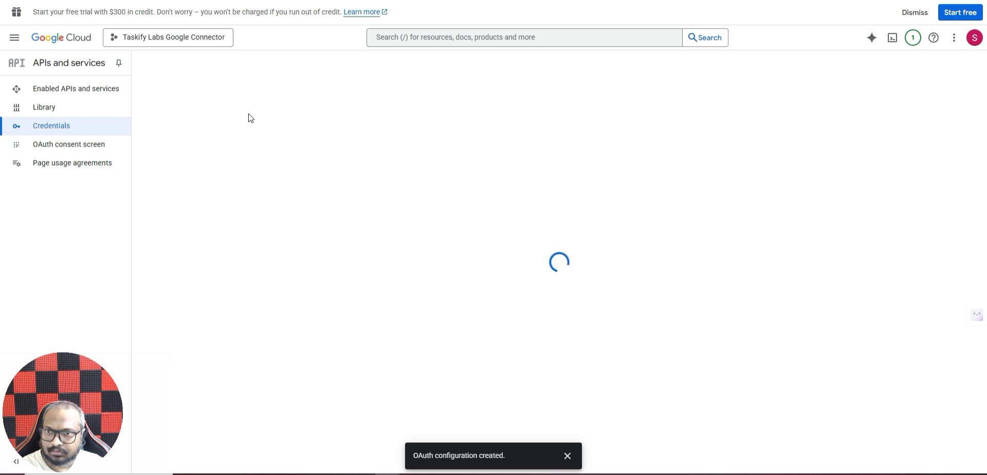
pyautogui.click(188, 153)
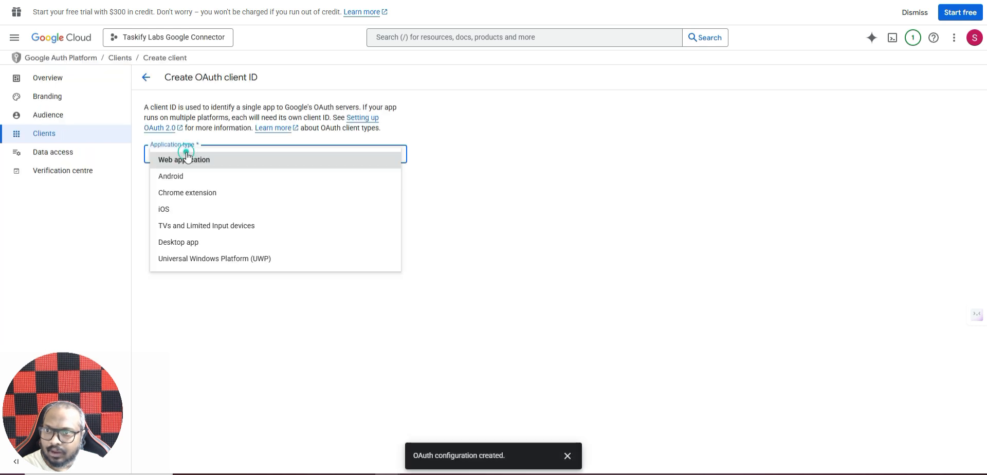
pyautogui.click(208, 161)
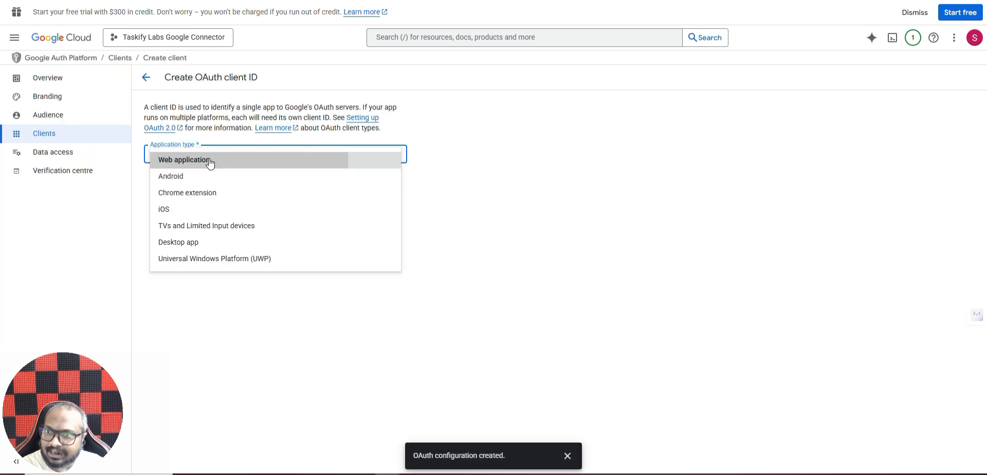
pyautogui.click(211, 183)
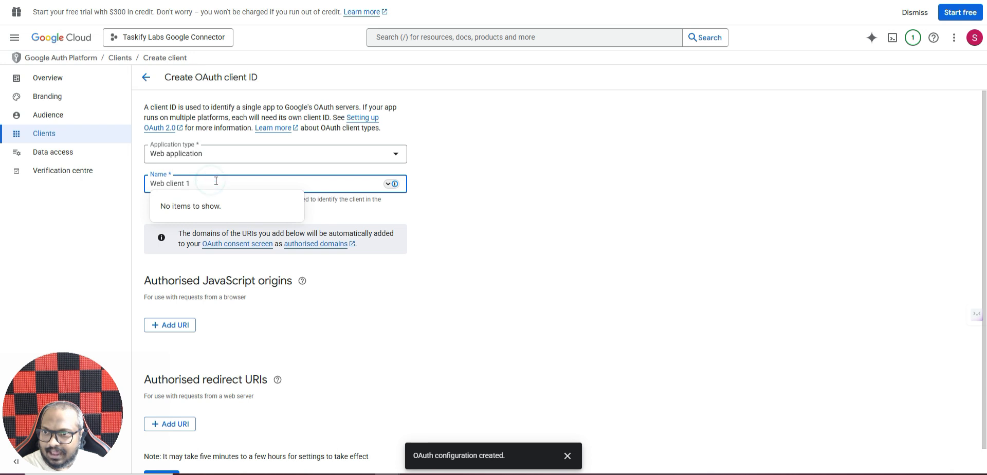
pyautogui.click(586, 231)
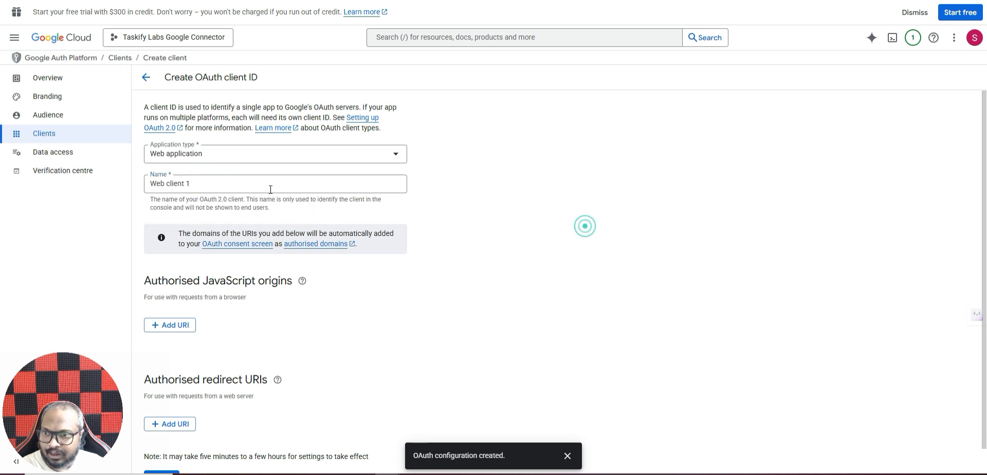
pyautogui.scroll(-1, 299, 203)
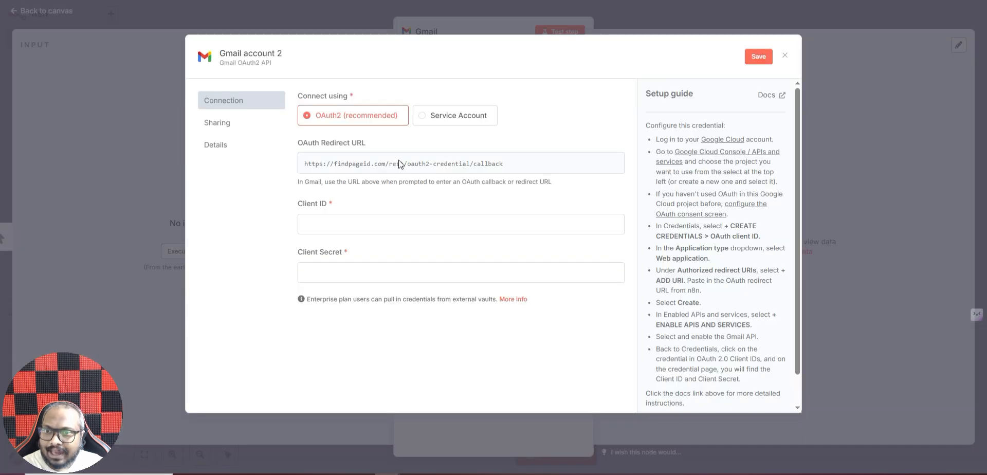
# Step: Add the n8n OAuth redirect URL as an authorised redirect URI and create the client
pyautogui.click(430, 164)
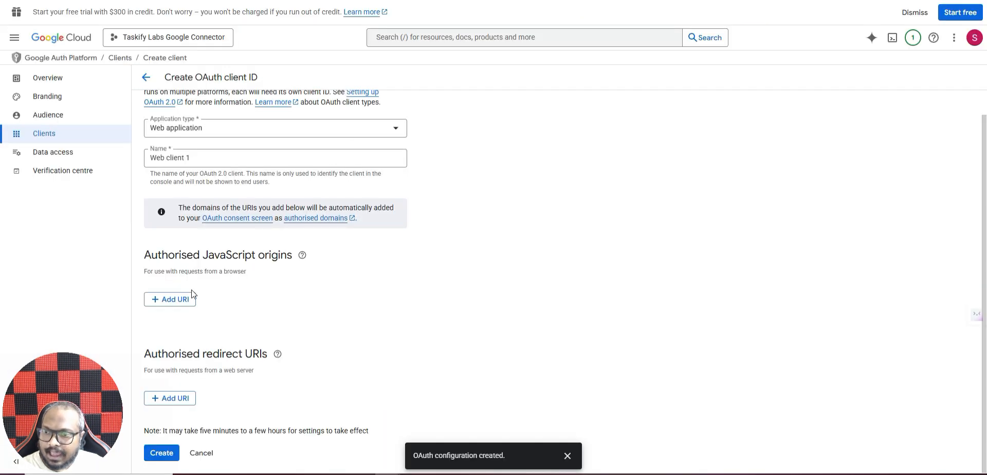
pyautogui.click(174, 398)
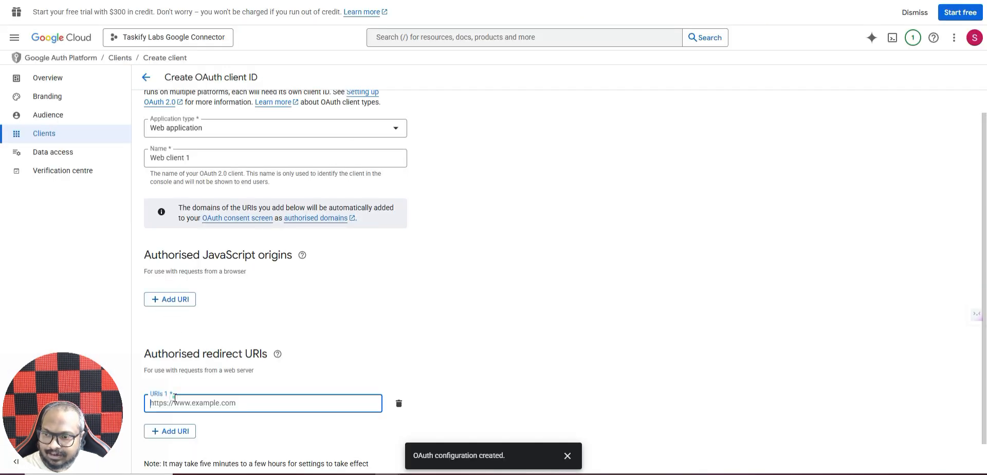
pyautogui.hotkey('ctrl', 'v')
pyautogui.click(606, 326)
pyautogui.scroll(-1, 455, 269)
pyautogui.click(161, 455)
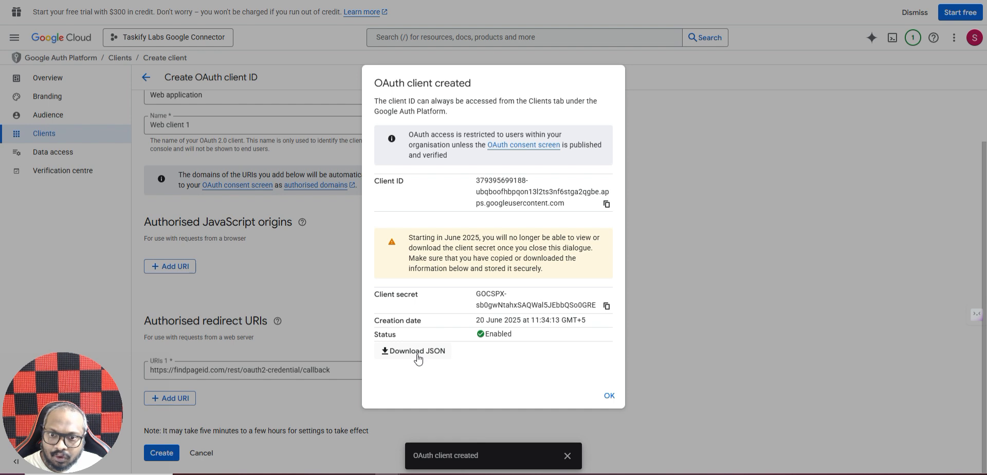
# Step: Copy the new OAuth client ID and client secret from Google Cloud into n8n's Client ID and Client Secret fields
pyautogui.click(607, 204)
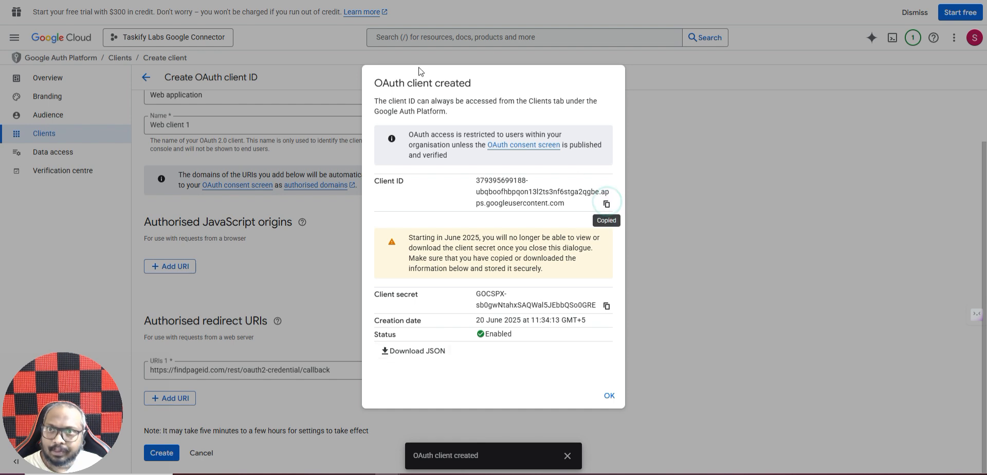
pyautogui.hotkey('ctrl', 'Tab')
pyautogui.click(344, 228)
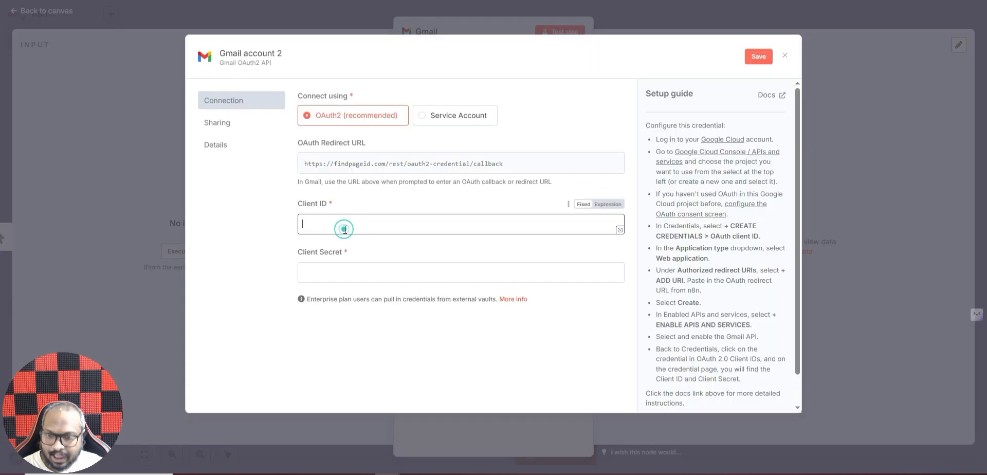
pyautogui.hotkey('ctrl', 'v')
pyautogui.hotkey('ctrl', 'Tab')
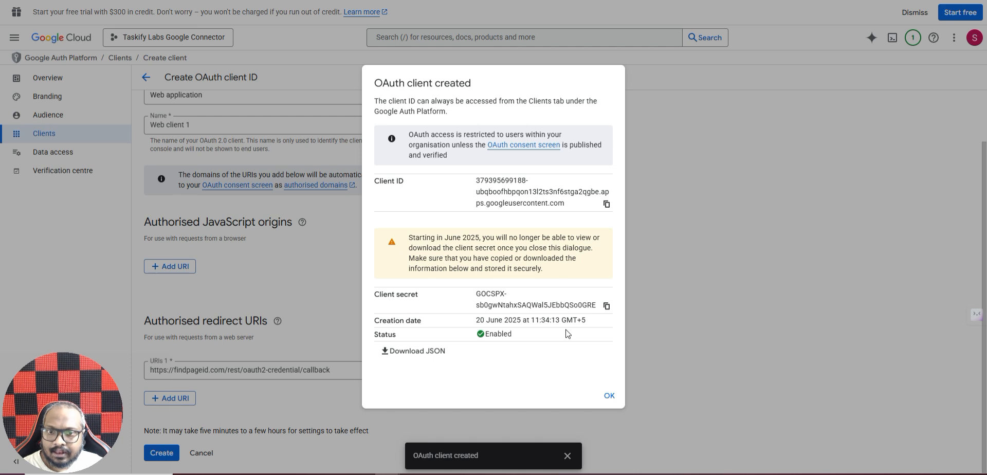
pyautogui.click(606, 306)
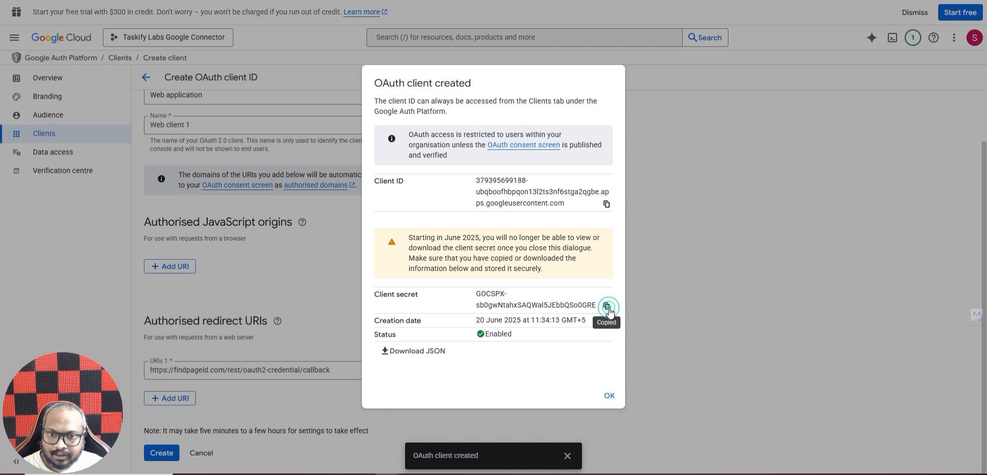
pyautogui.hotkey('ctrl', 'Tab')
pyautogui.click(326, 270)
pyautogui.hotkey('ctrl', 'v')
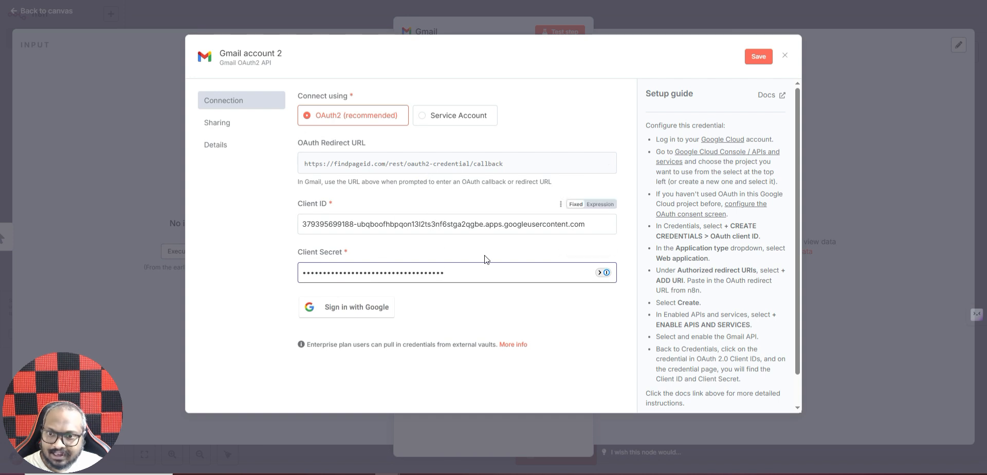
# Step: Sign in with Google for the Gmail credential, choose the account and allow the connector Gmail access
pyautogui.click(343, 308)
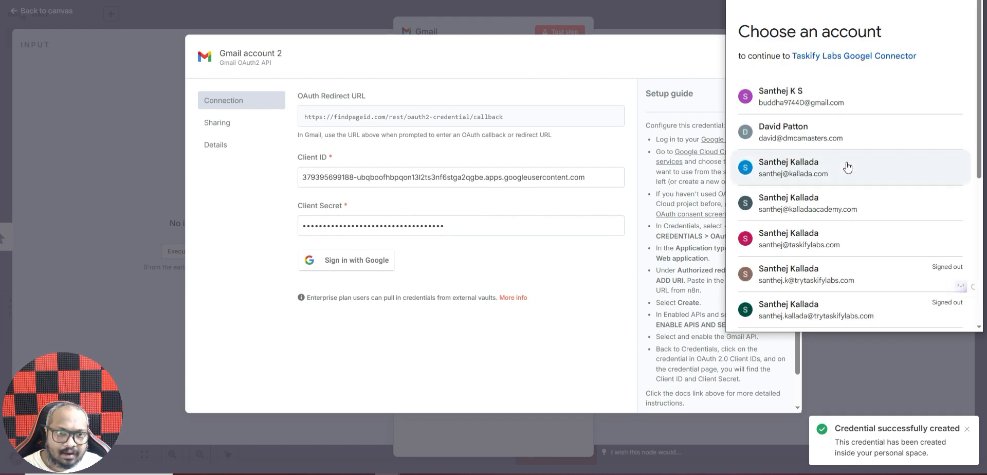
pyautogui.click(825, 239)
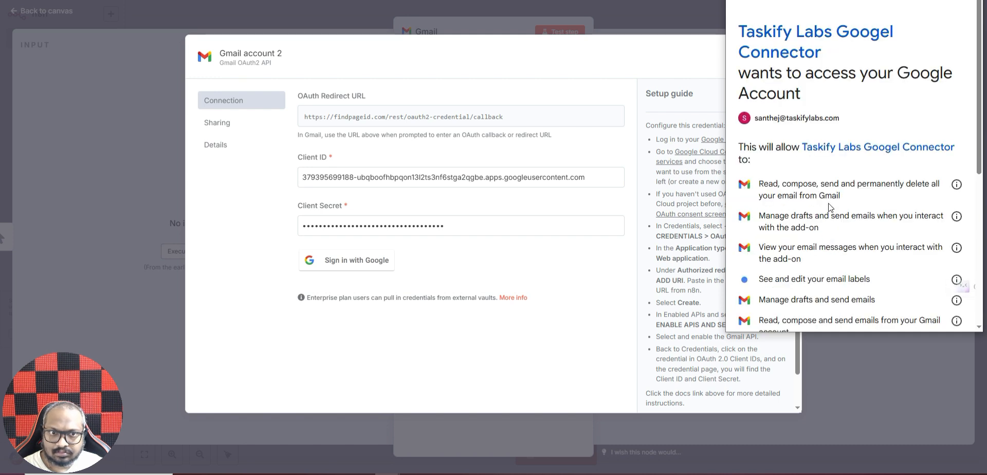
pyautogui.scroll(-5, 828, 216)
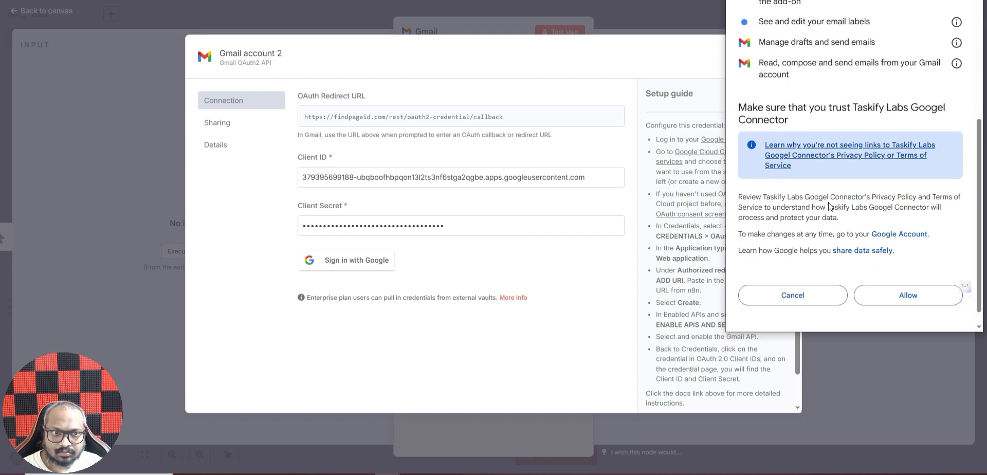
pyautogui.click(894, 295)
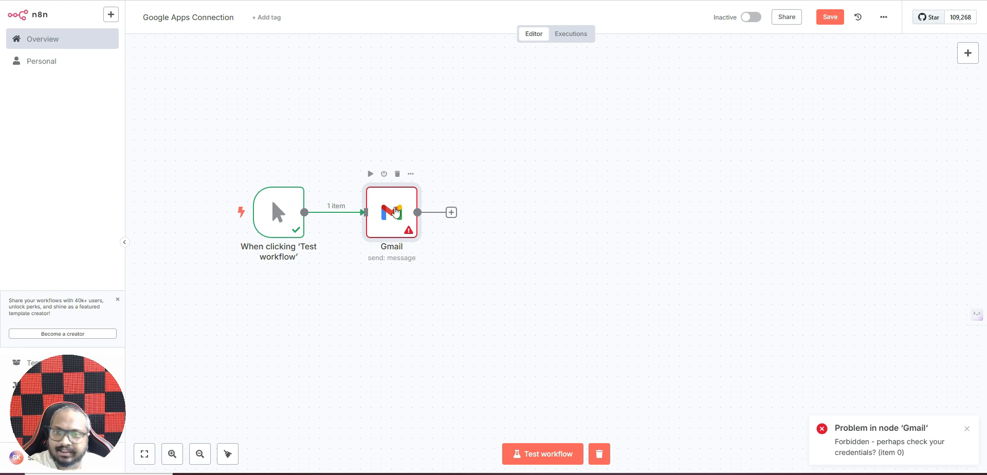
# Step: Open the failed Gmail node, re-run its step, and select the Gmail API enable link in the error
pyautogui.click(396, 215)
pyautogui.doubleClick(396, 215)
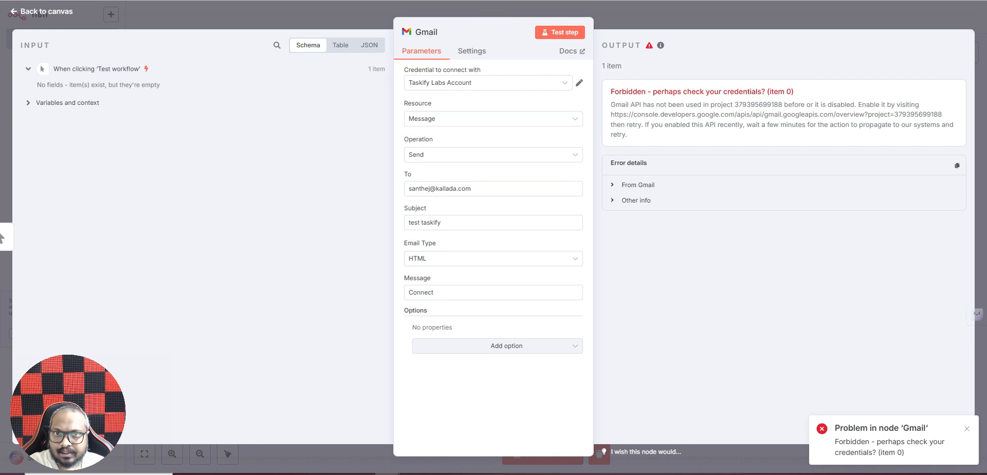
pyautogui.click(556, 36)
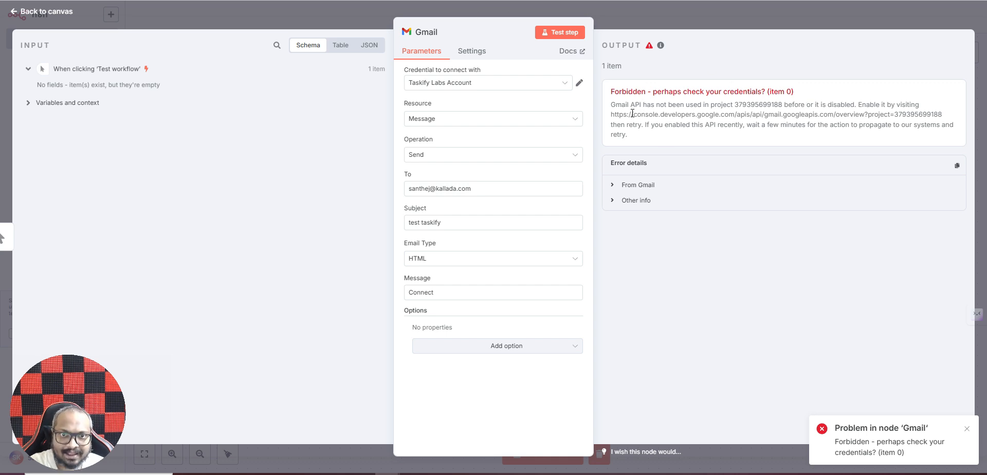
pyautogui.moveTo(943, 114); pyautogui.dragTo(609, 117)
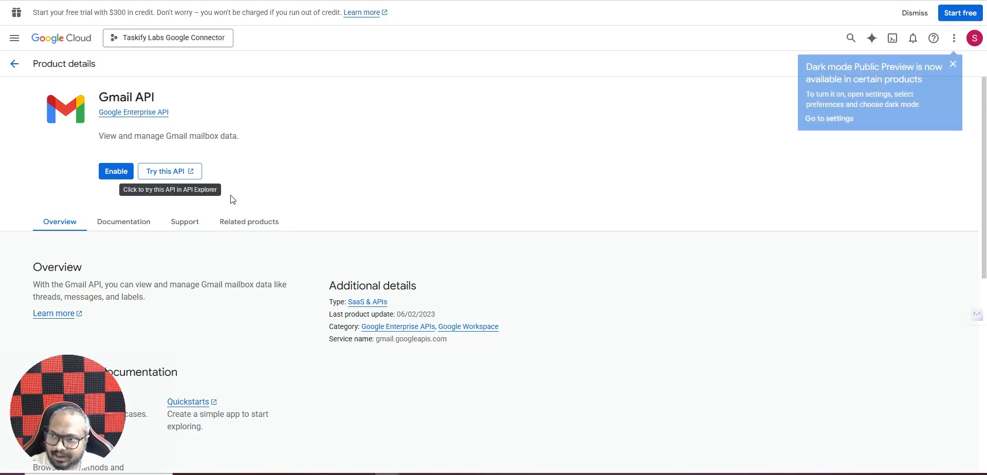
# Step: Enable the Gmail API for the Taskify Labs Google Connector project, dismiss the dark-mode notice, and return to n8n
pyautogui.click(121, 173)
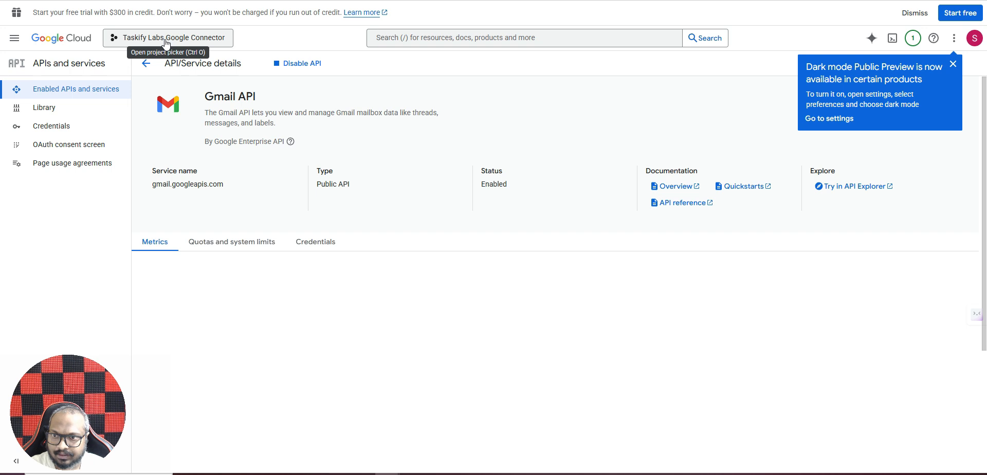
pyautogui.click(954, 64)
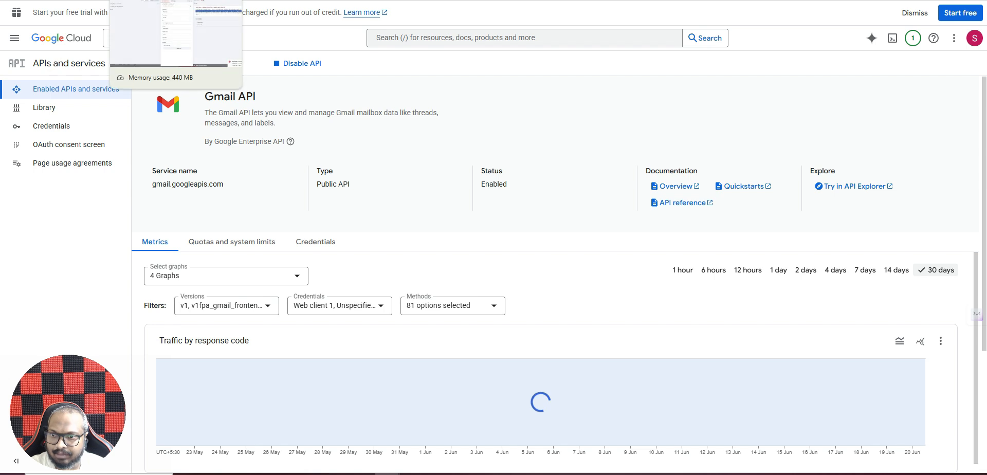
pyautogui.click(154, 0)
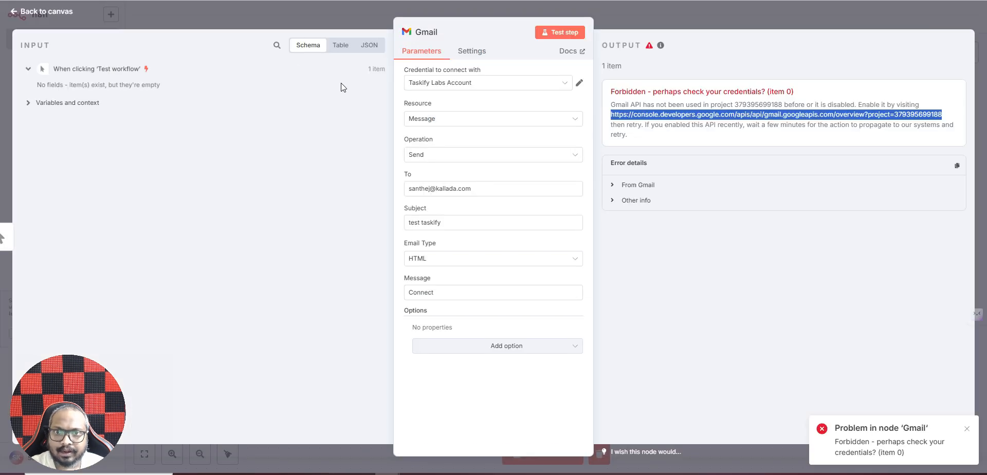
# Step: Re-run the Gmail step so the test email sends, then return to the canvas and the Google Cloud tab
pyautogui.click(563, 31)
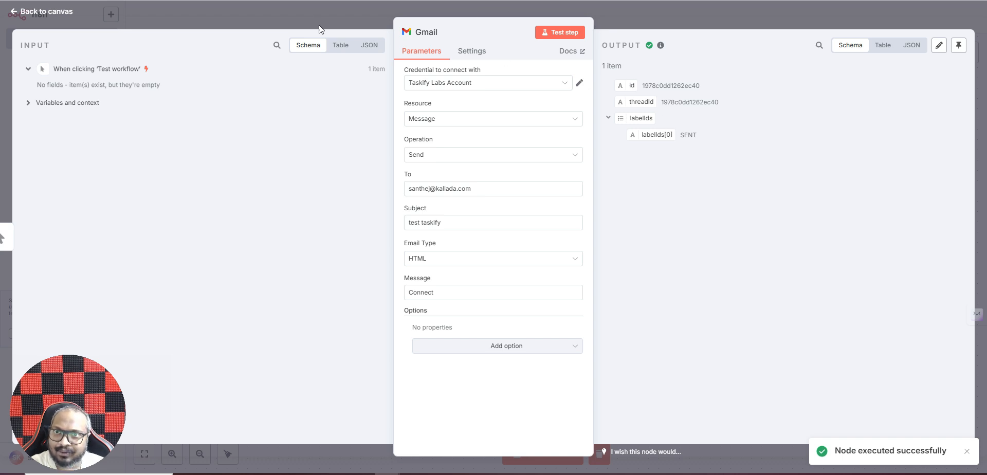
pyautogui.click(636, 23)
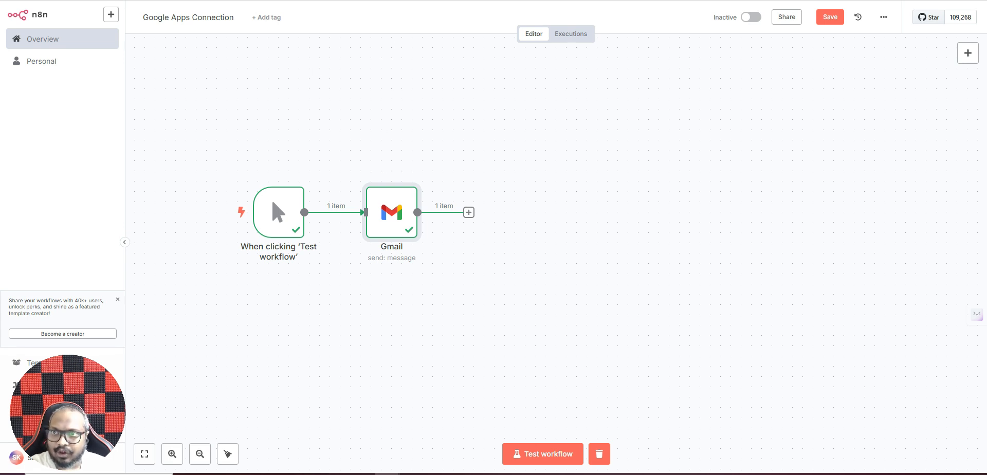
pyautogui.click(257, 1)
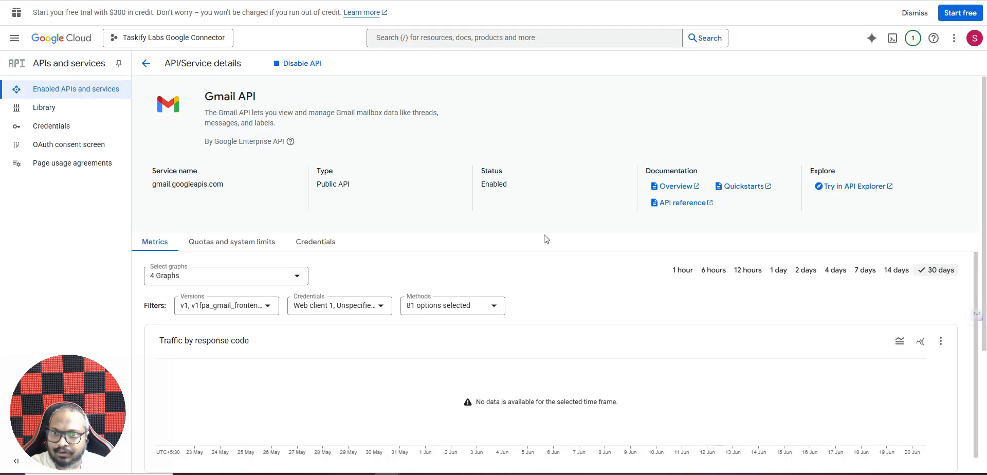
# Step: Go from the project dashboard to the Enabled APIs and services list
pyautogui.click(58, 42)
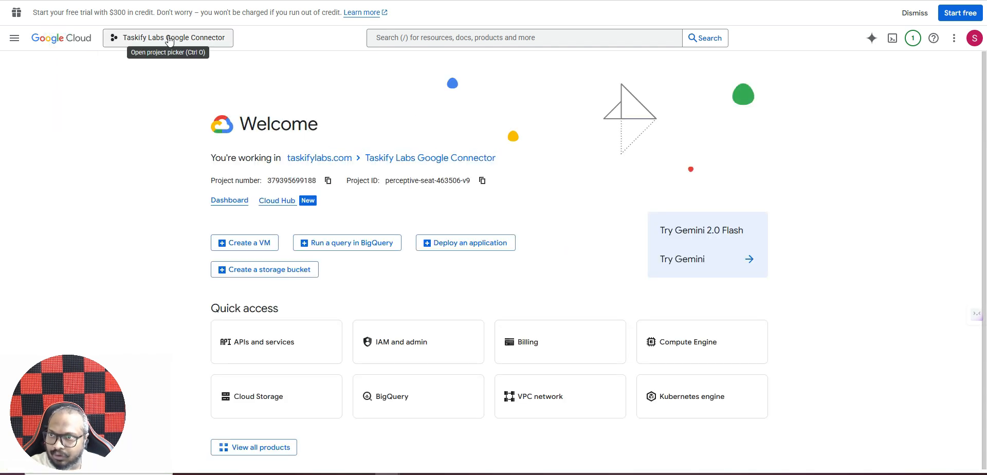
pyautogui.click(229, 200)
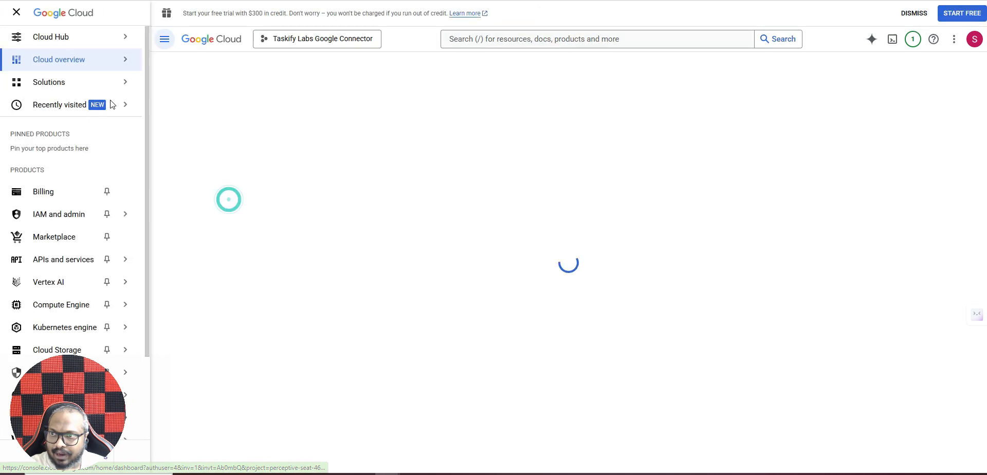
pyautogui.moveTo(96, 262)
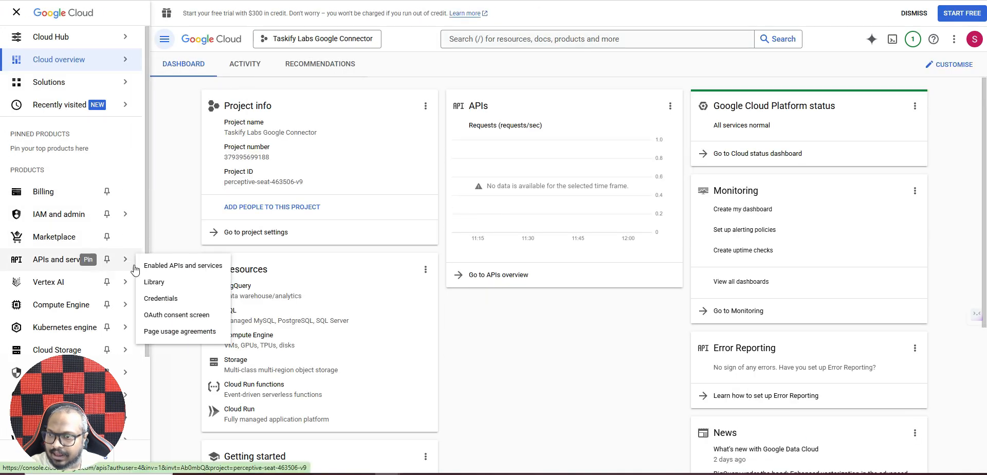
pyautogui.click(184, 269)
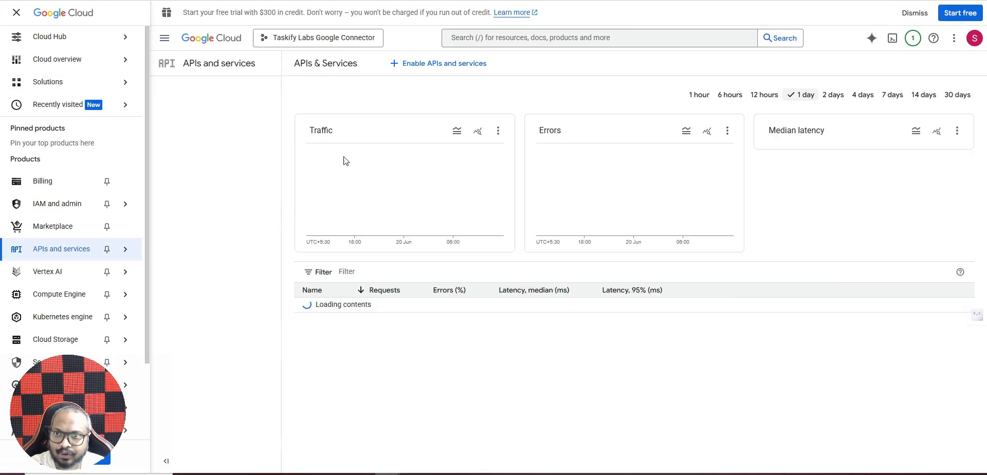
# Step: Search the console for 'gmail' and open the Gmail API result
pyautogui.click(448, 38)
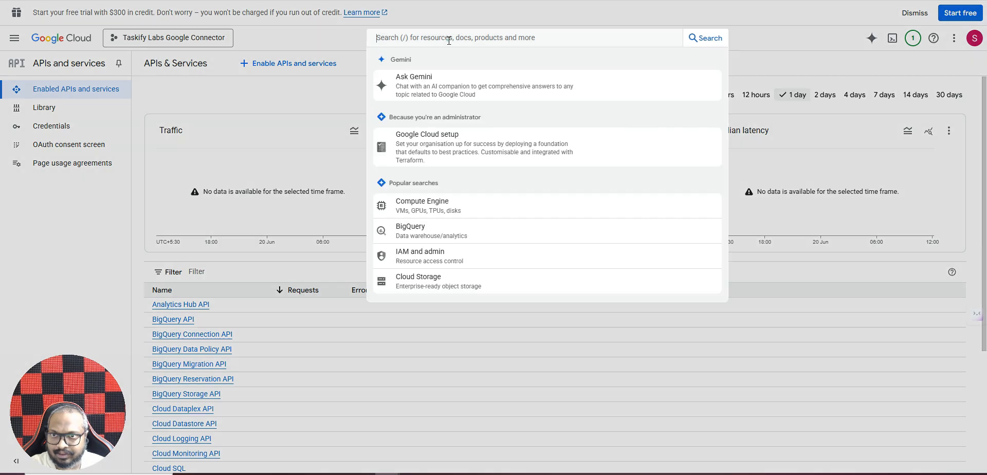
pyautogui.write('gmail')
pyautogui.press('Return')
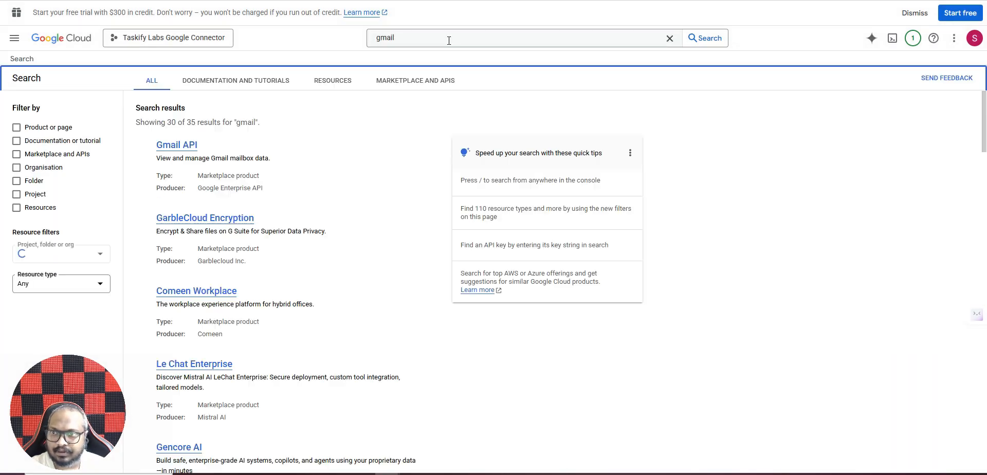
pyautogui.click(176, 146)
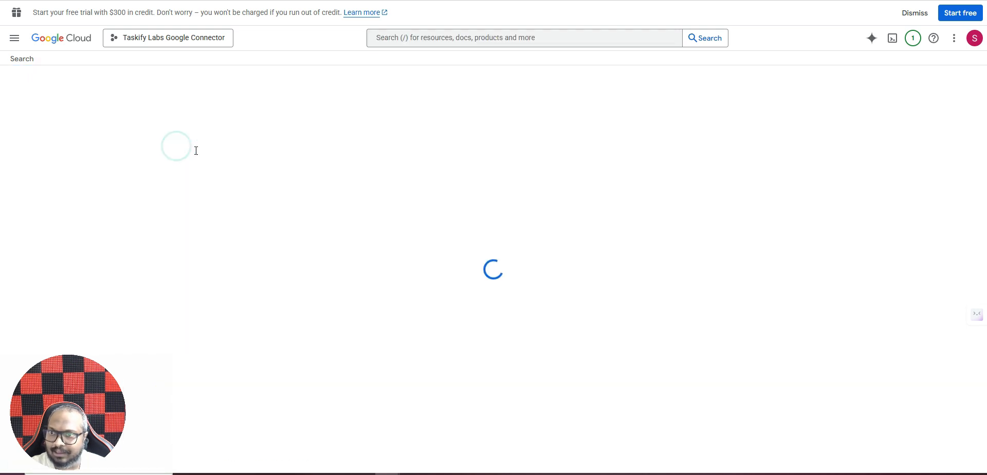